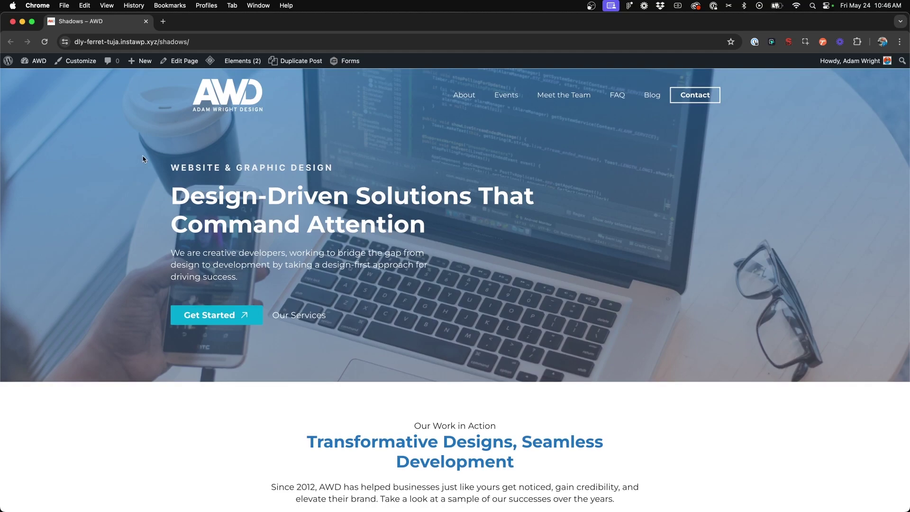
Open the Shadows page's editor in a new browser tab and switch to it.
{"action": "right_click", "coordinate": [181, 63]}
{"action": "left_click", "coordinate": [197, 69]}
{"action": "key", "text": "ctrl+Tab"}
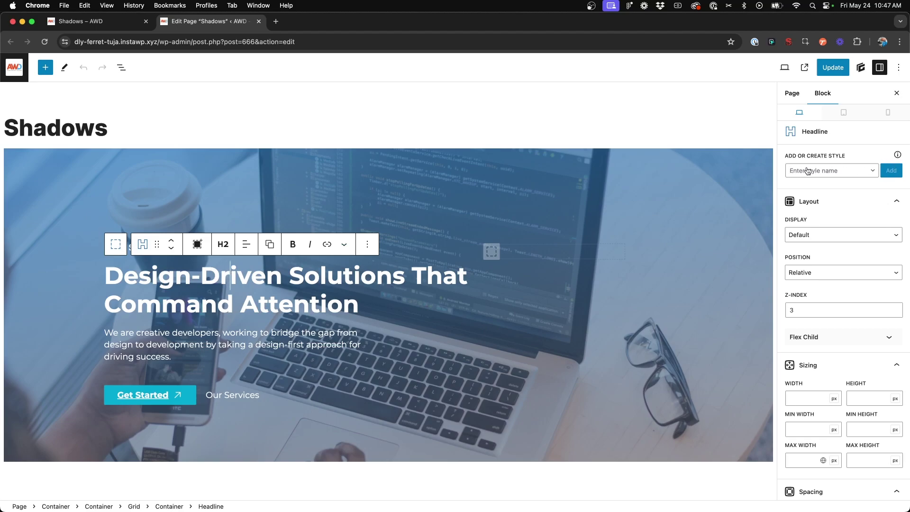
Expand the headline's Effects settings and start a new text shadow.
{"action": "scroll", "coordinate": [798, 265], "scroll_direction": "down", "scroll_amount": 15}
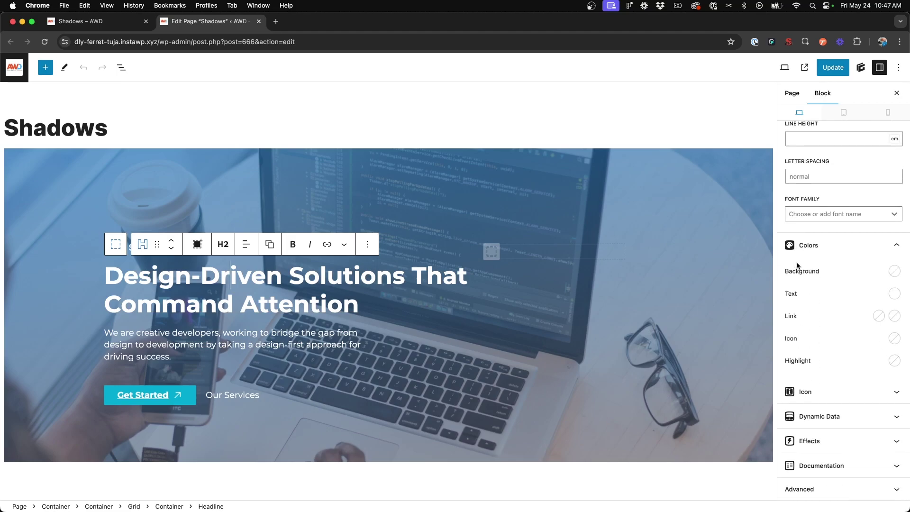
{"action": "left_click", "coordinate": [823, 443]}
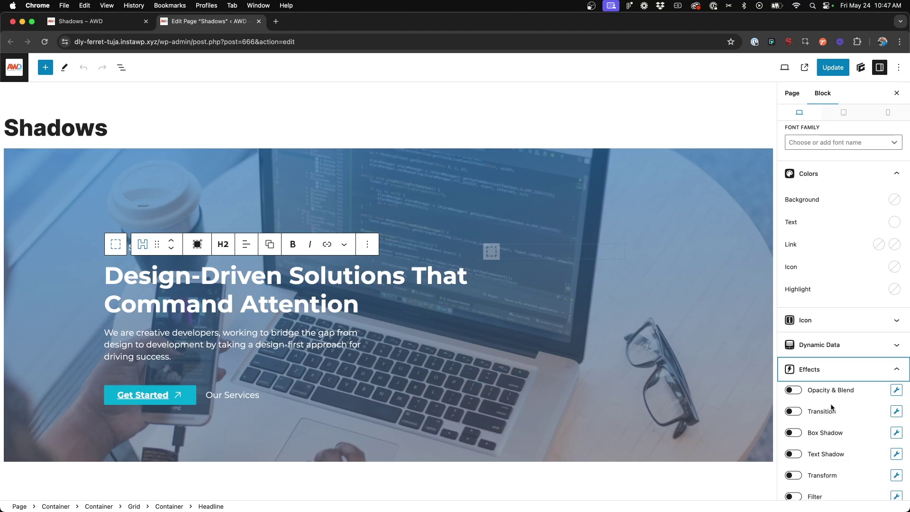
{"action": "scroll", "coordinate": [831, 407], "scroll_direction": "down", "scroll_amount": 1}
{"action": "scroll", "coordinate": [831, 406], "scroll_direction": "down", "scroll_amount": 2}
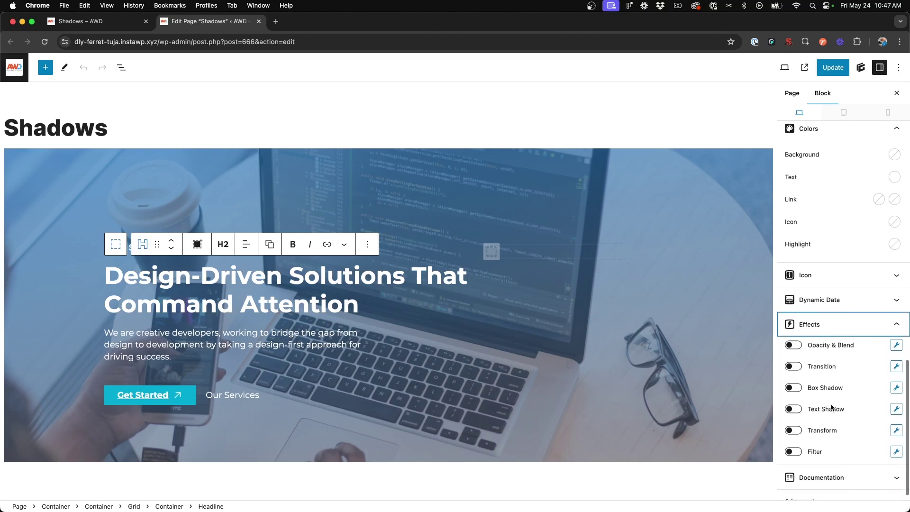
{"action": "scroll", "coordinate": [830, 405], "scroll_direction": "down", "scroll_amount": 1}
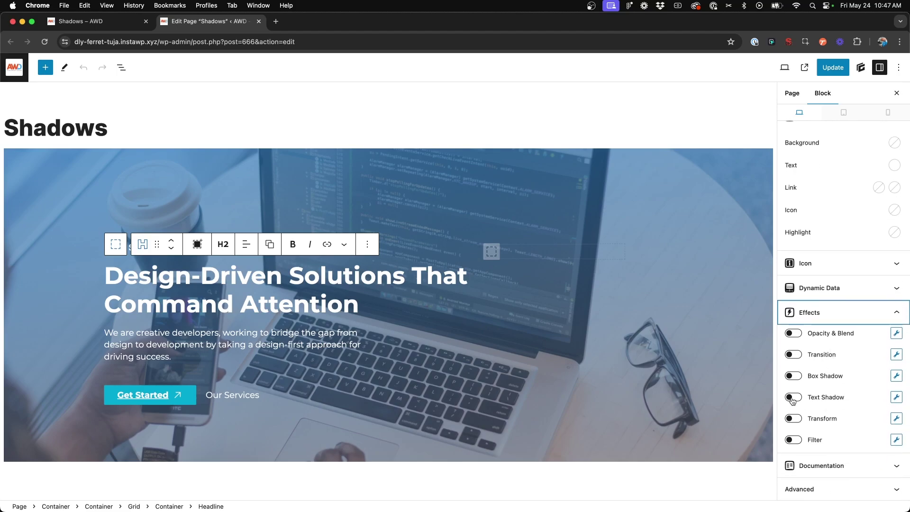
{"action": "left_click", "coordinate": [896, 396]}
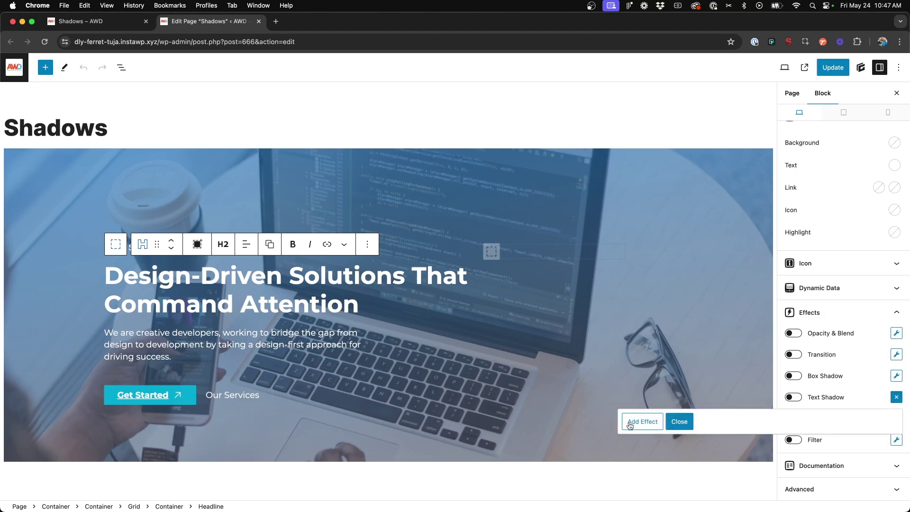
Add a text shadow effect to the hero headline and set its vertical offset to 0.
{"action": "left_click", "coordinate": [630, 423]}
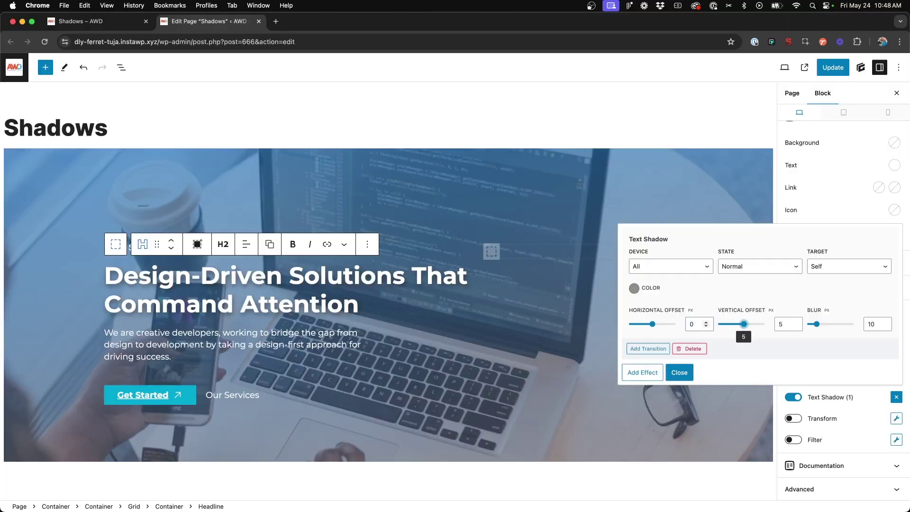
{"action": "left_click", "coordinate": [782, 324]}
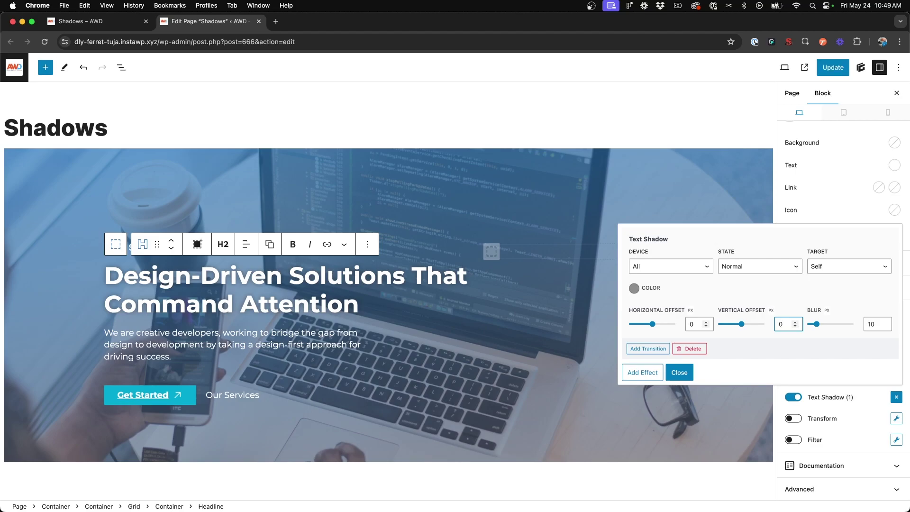
Set the headline text shadow blur to 20 px and colour to rgba(33, 33, 33, 0.66).
{"action": "double_click", "coordinate": [874, 324]}
{"action": "type", "text": "20"}
{"action": "key", "text": "Tab"}
{"action": "left_click", "coordinate": [634, 289]}
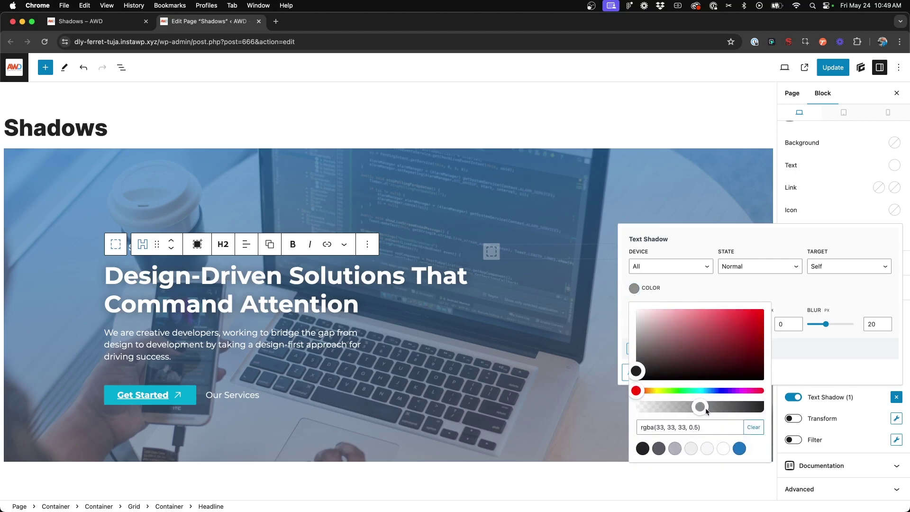
{"action": "left_click_drag", "start_coordinate": [694, 407], "coordinate": [721, 407]}
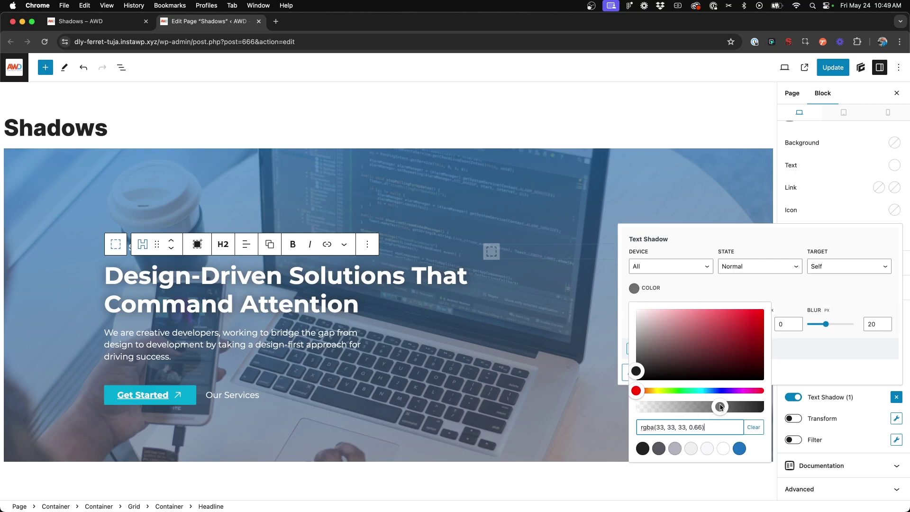
{"action": "left_click", "coordinate": [733, 286]}
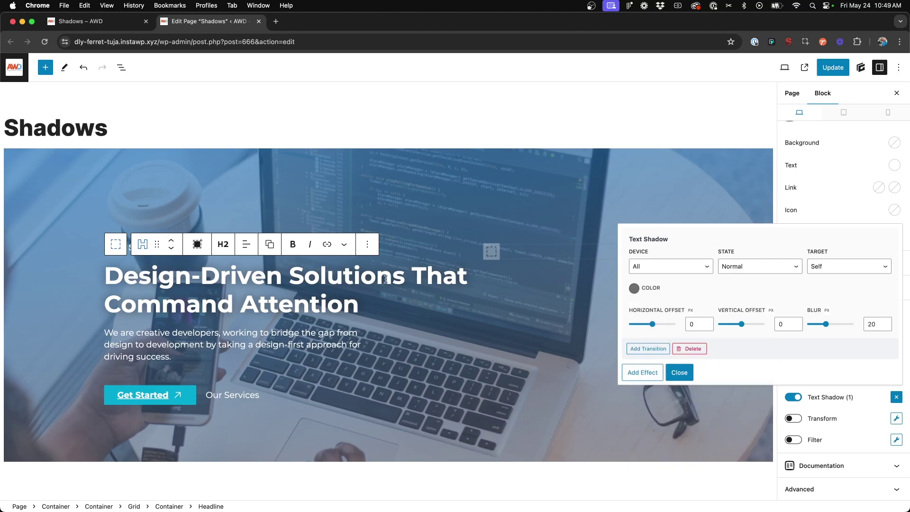
Set the hero container's background image opacity to 0.75 and update the page.
{"action": "left_click", "coordinate": [299, 282]}
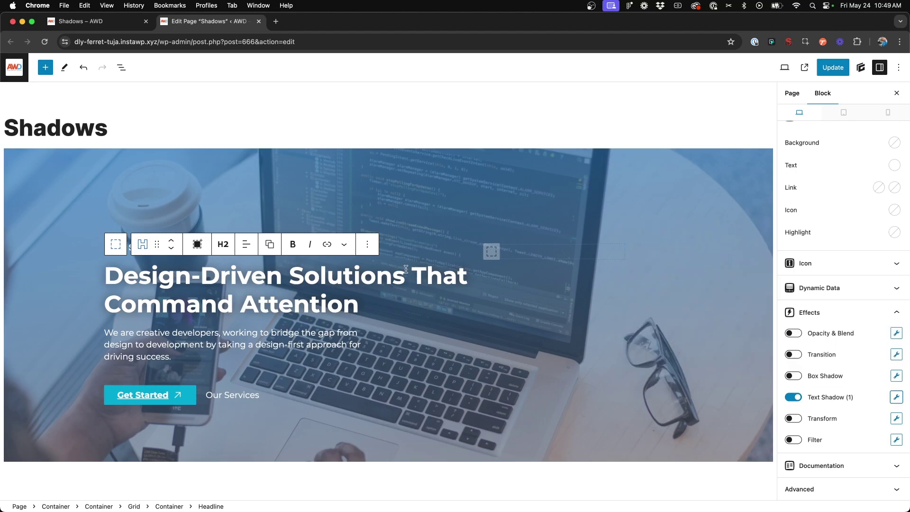
{"action": "left_click", "coordinate": [13, 159]}
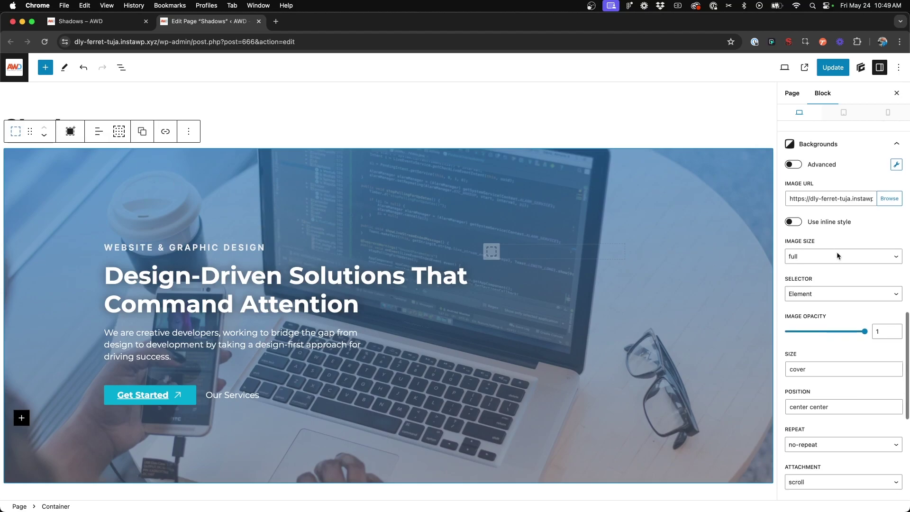
{"action": "scroll", "coordinate": [838, 256], "scroll_direction": "down", "scroll_amount": 1}
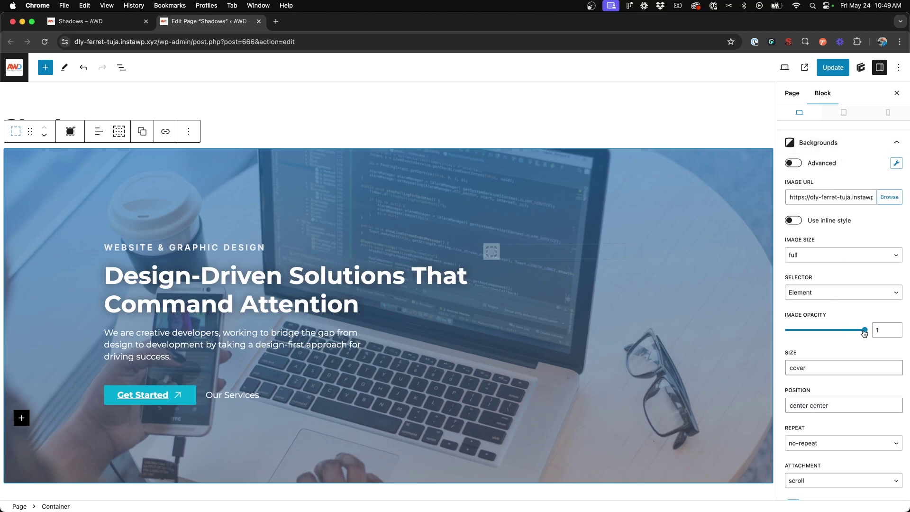
{"action": "left_click_drag", "start_coordinate": [865, 333], "coordinate": [845, 334]}
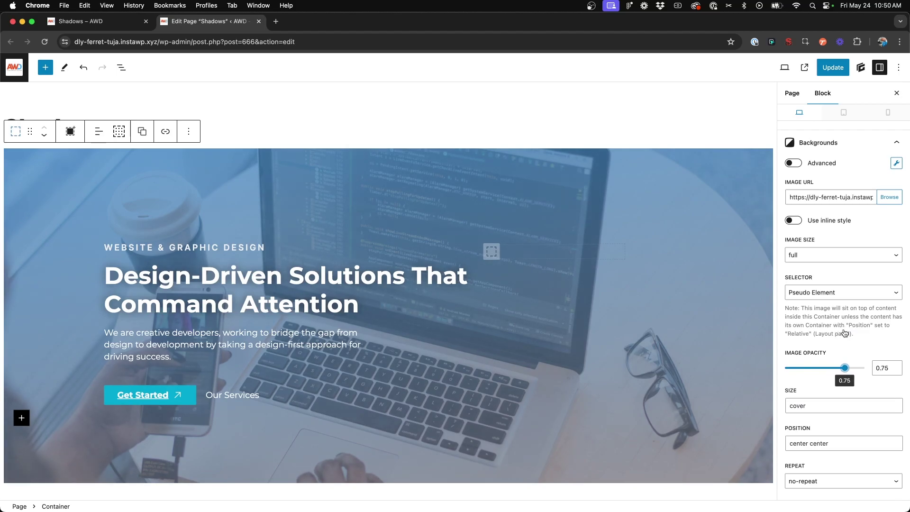
{"action": "left_click", "coordinate": [835, 69]}
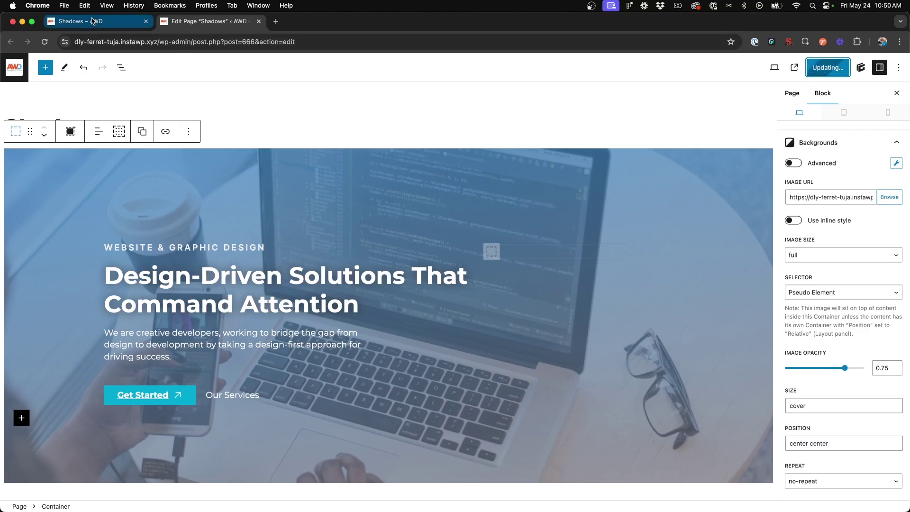
Reload the live Shadows page and highlight the hero eyebrow, headline and paragraph text to check the shadow.
{"action": "left_click", "coordinate": [93, 21]}
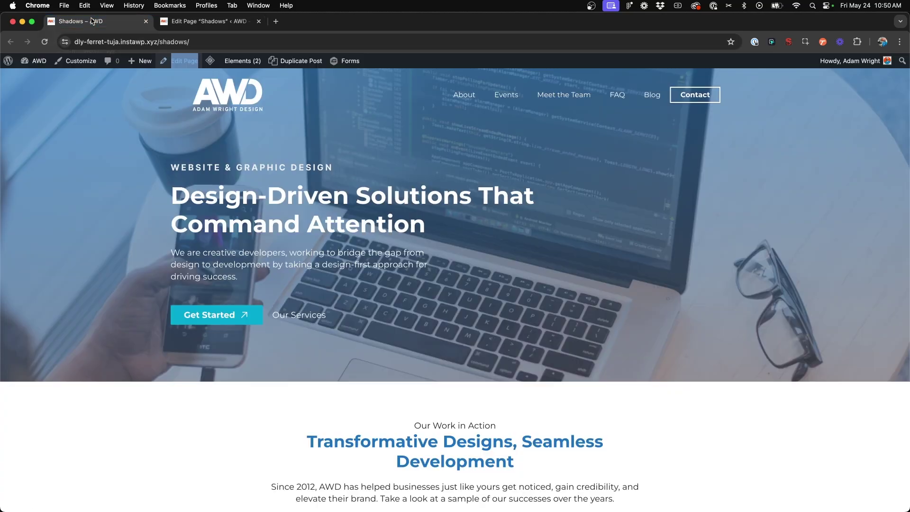
{"action": "key", "text": "super+r"}
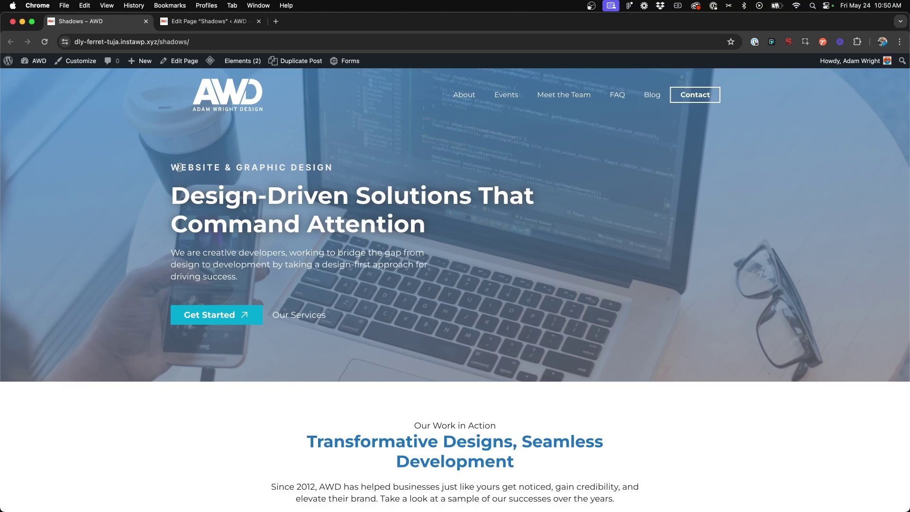
{"action": "left_click_drag", "start_coordinate": [179, 168], "coordinate": [338, 169]}
{"action": "left_click", "coordinate": [338, 169]}
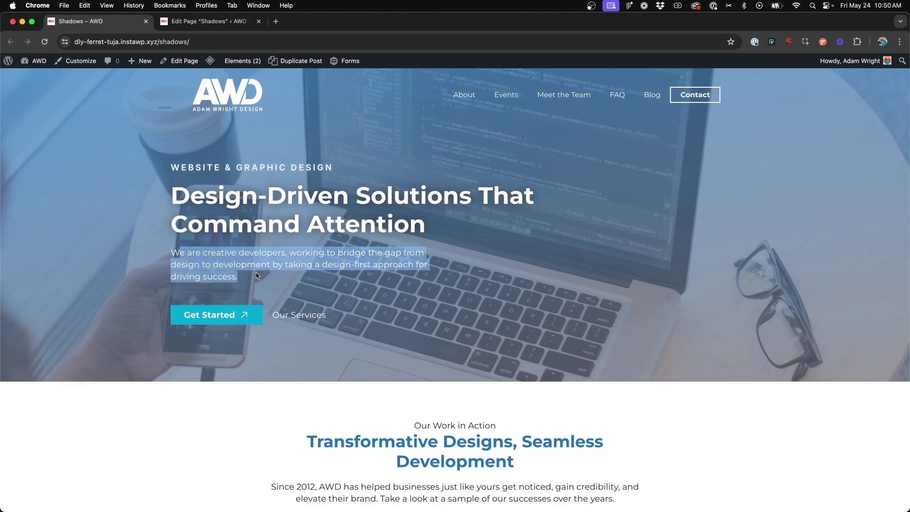
{"action": "left_click_drag", "start_coordinate": [182, 254], "coordinate": [259, 276]}
{"action": "left_click", "coordinate": [274, 278]}
{"action": "left_click_drag", "start_coordinate": [172, 195], "coordinate": [458, 208]}
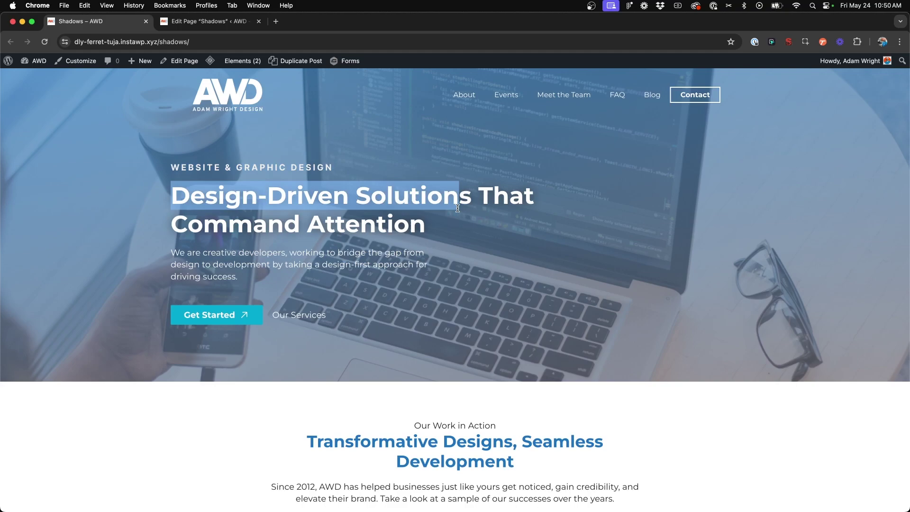
{"action": "left_click", "coordinate": [458, 209]}
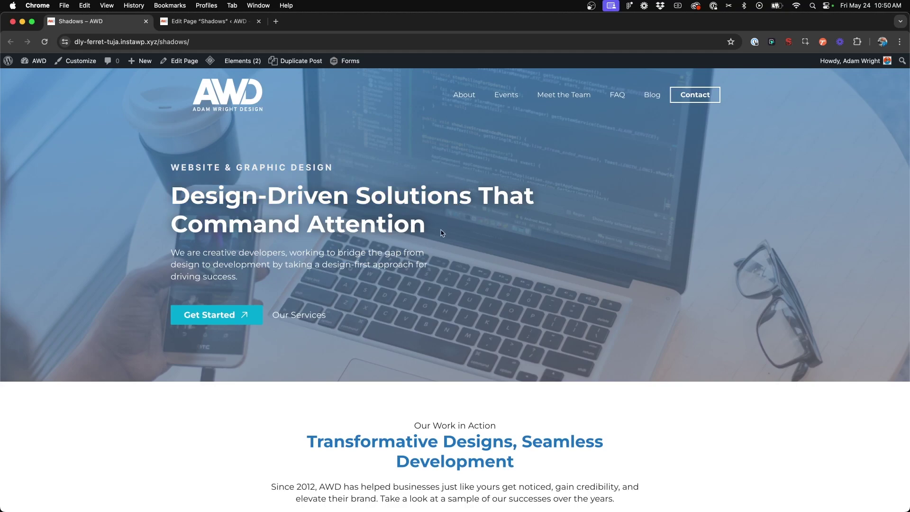
{"action": "triple_click", "coordinate": [207, 259]}
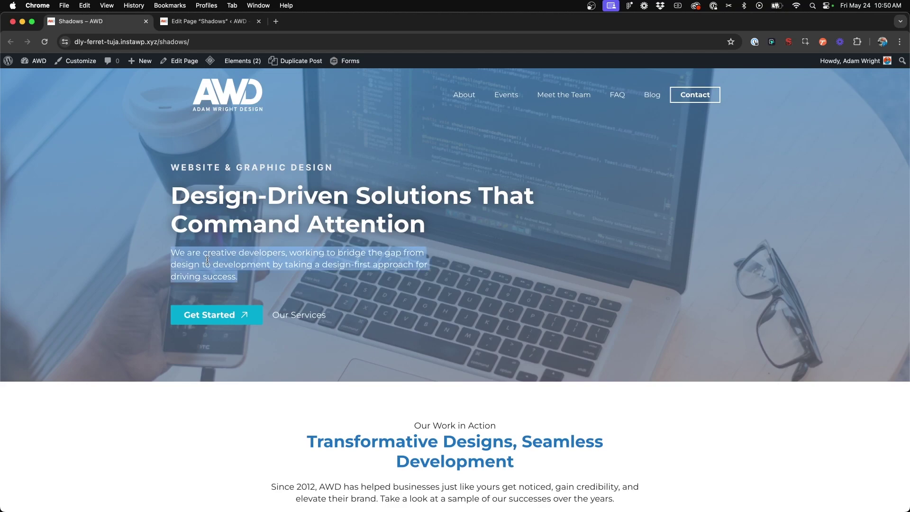
{"action": "left_click", "coordinate": [207, 260]}
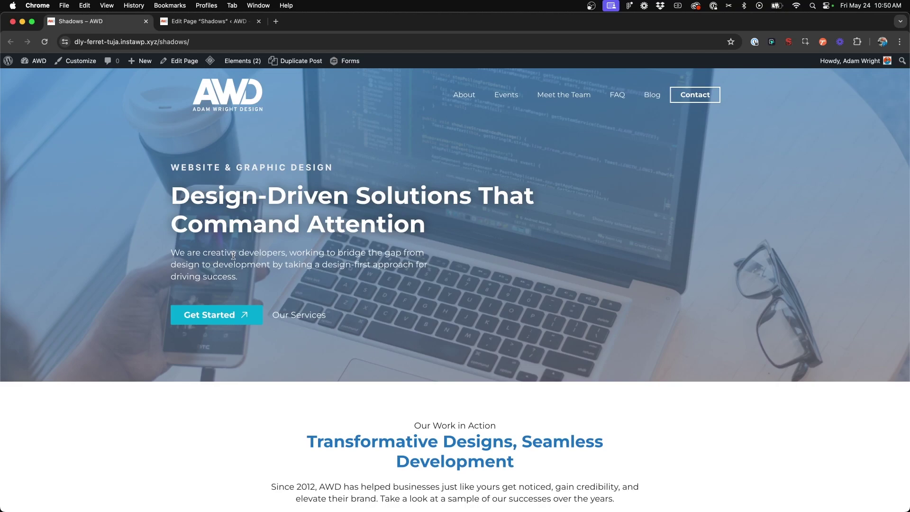
{"action": "left_click_drag", "start_coordinate": [170, 194], "coordinate": [437, 226]}
{"action": "left_click", "coordinate": [437, 227]}
{"action": "scroll", "coordinate": [320, 332], "scroll_direction": "down", "scroll_amount": 6}
{"action": "scroll", "coordinate": [319, 335], "scroll_direction": "down", "scroll_amount": 12}
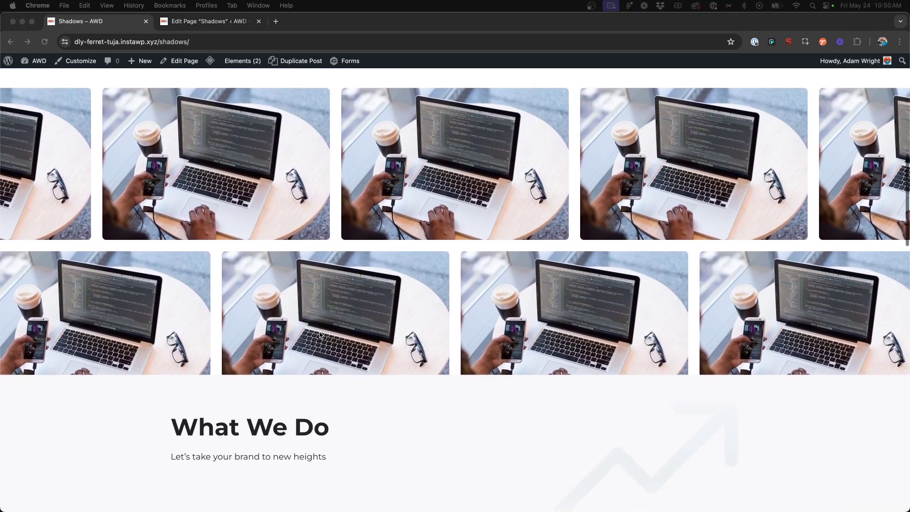
{"action": "scroll", "coordinate": [320, 335], "scroll_direction": "down", "scroll_amount": 3}
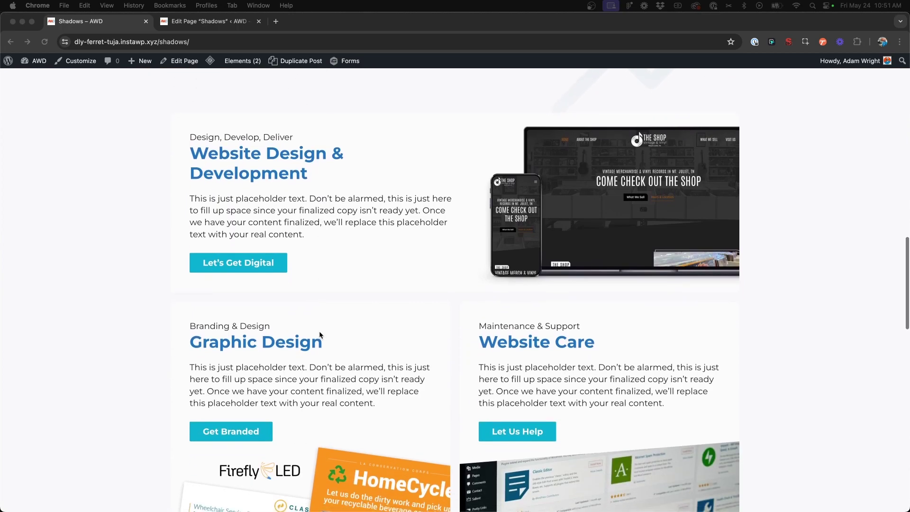
{"action": "scroll", "coordinate": [319, 333], "scroll_direction": "up", "scroll_amount": 1}
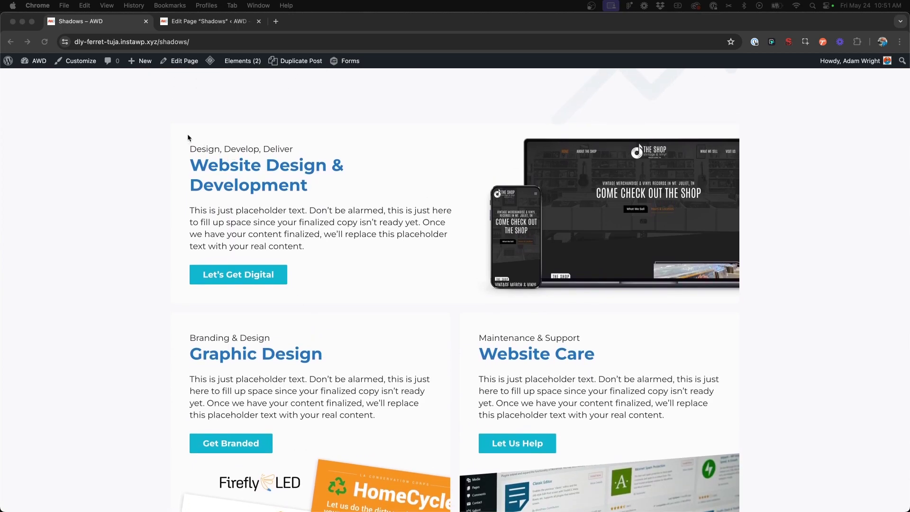
{"action": "scroll", "coordinate": [188, 138], "scroll_direction": "down", "scroll_amount": 1}
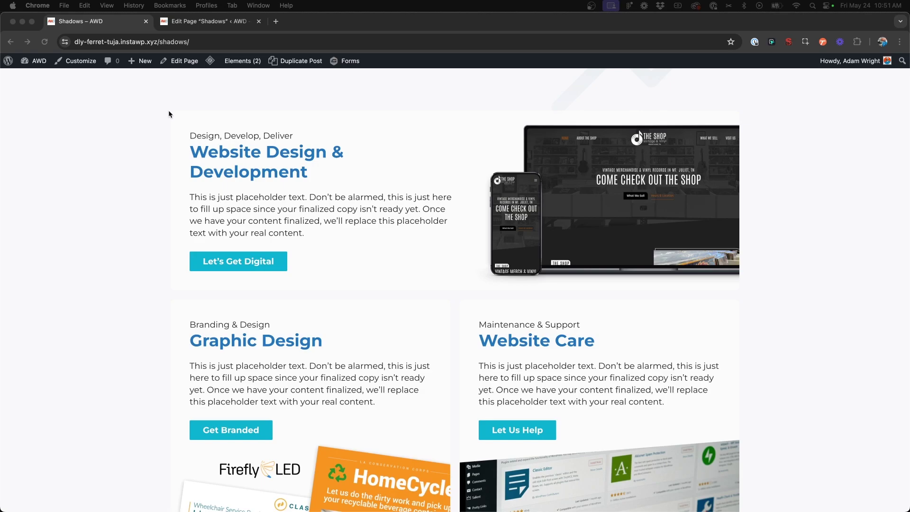
{"action": "left_click", "coordinate": [70, 99]}
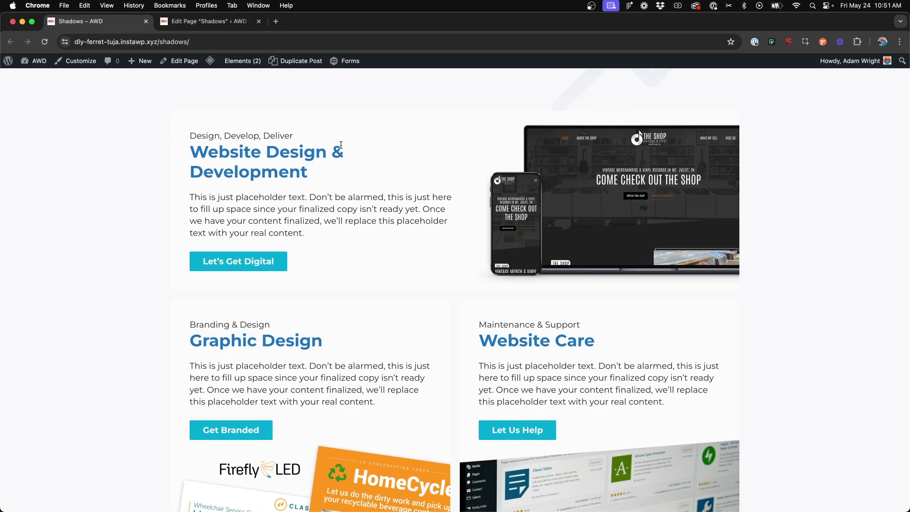
{"action": "scroll", "coordinate": [341, 145], "scroll_direction": "down", "scroll_amount": 5}
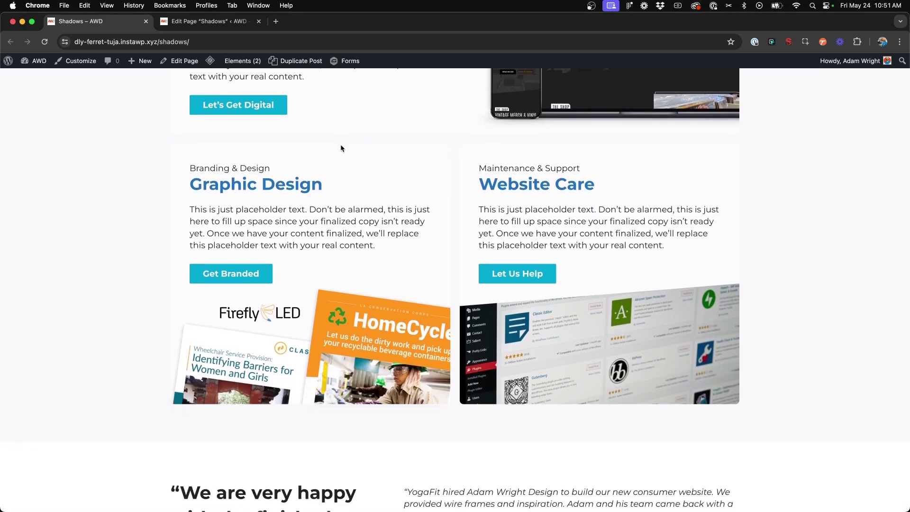
{"action": "scroll", "coordinate": [341, 147], "scroll_direction": "up", "scroll_amount": 6}
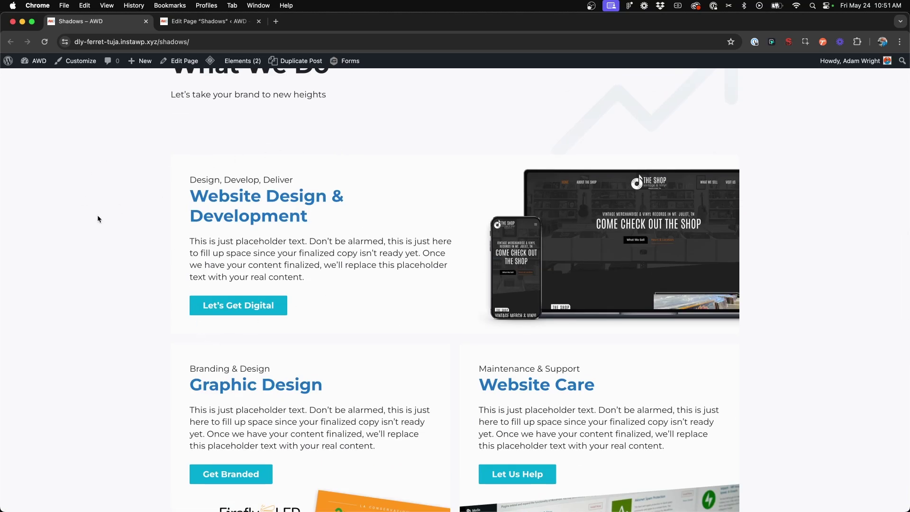
{"action": "scroll", "coordinate": [364, 221], "scroll_direction": "up", "scroll_amount": 2}
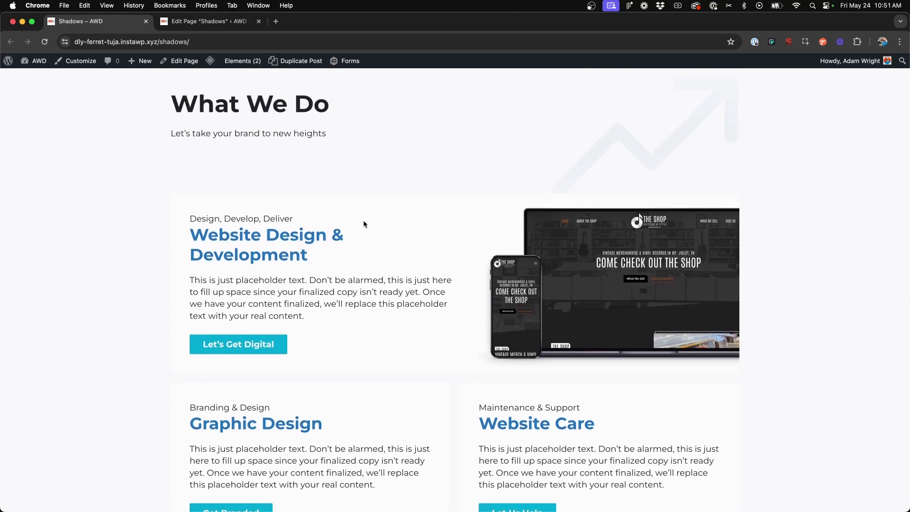
{"action": "scroll", "coordinate": [363, 223], "scroll_direction": "down", "scroll_amount": 1}
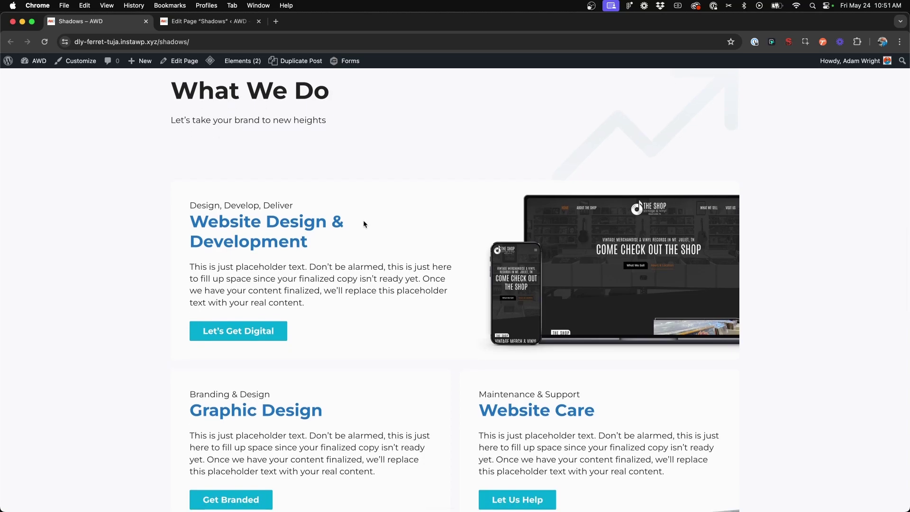
{"action": "scroll", "coordinate": [364, 224], "scroll_direction": "down", "scroll_amount": 5}
{"action": "scroll", "coordinate": [363, 221], "scroll_direction": "down", "scroll_amount": 1}
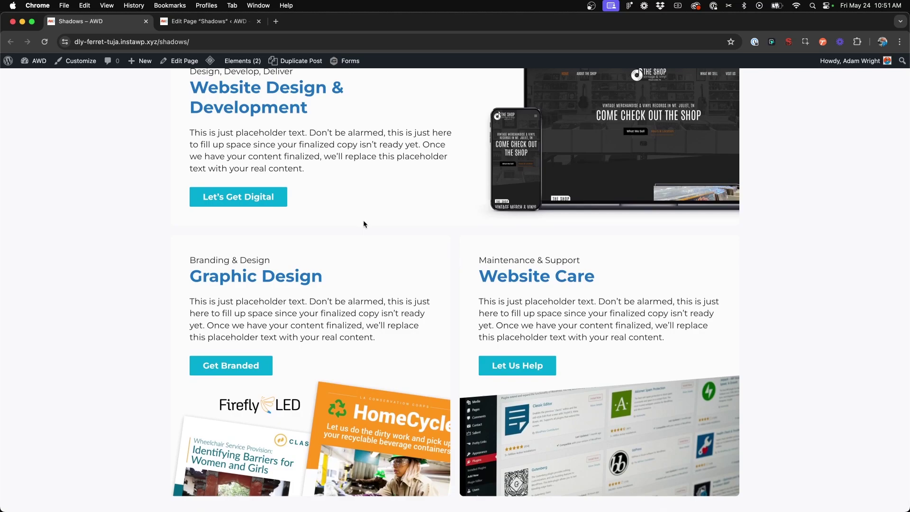
{"action": "scroll", "coordinate": [364, 220], "scroll_direction": "up", "scroll_amount": 2}
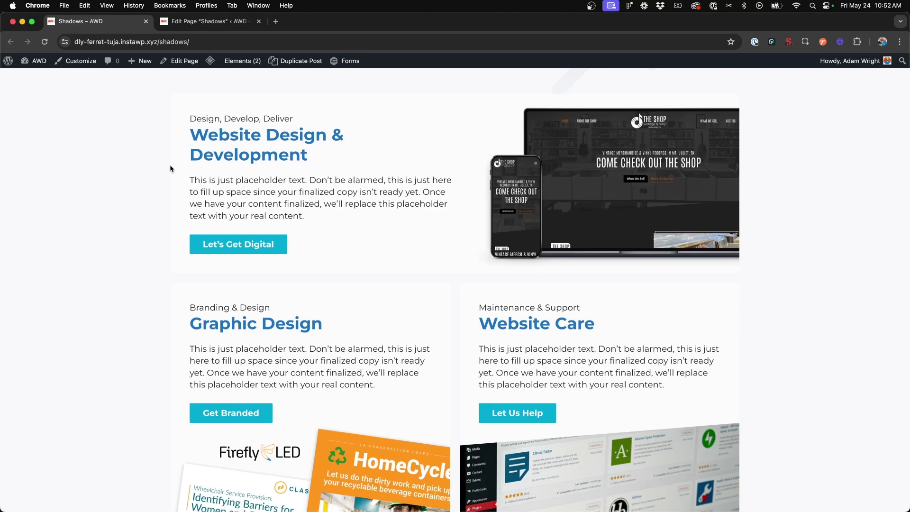
{"action": "scroll", "coordinate": [169, 165], "scroll_direction": "up", "scroll_amount": 1}
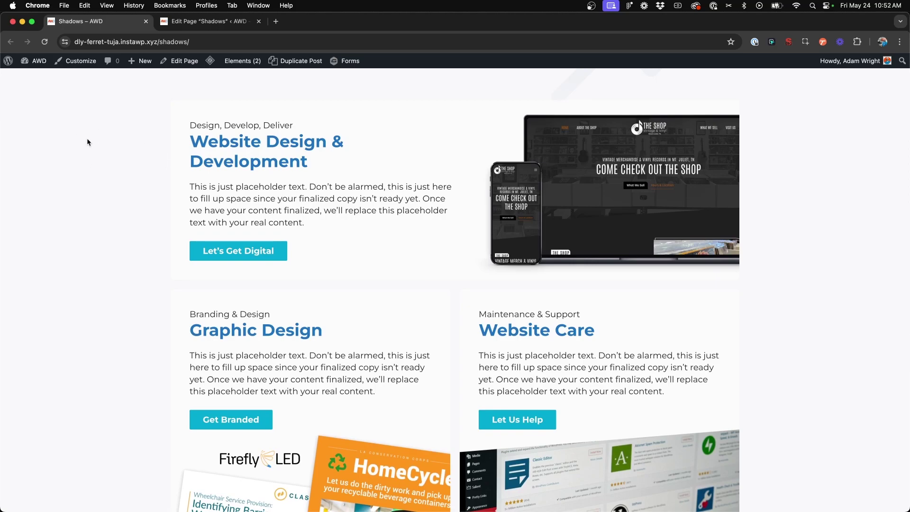
{"action": "scroll", "coordinate": [183, 143], "scroll_direction": "up", "scroll_amount": 5}
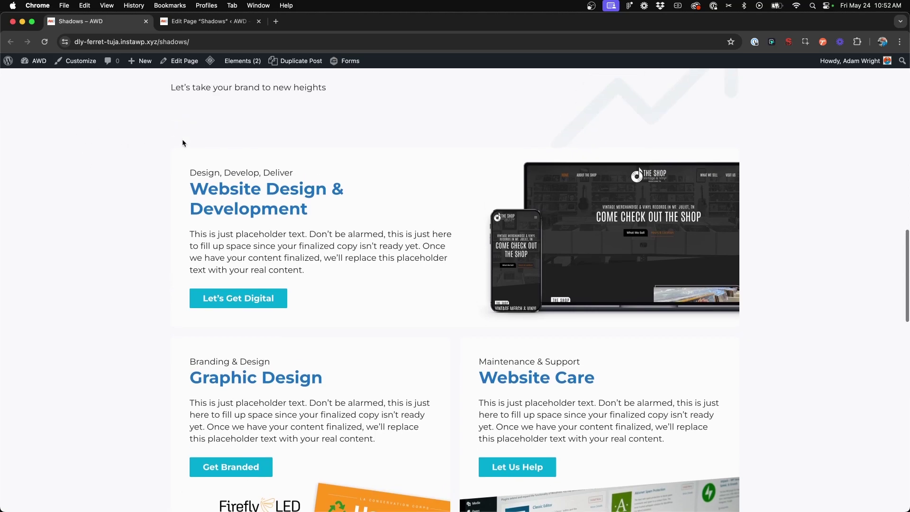
{"action": "scroll", "coordinate": [183, 143], "scroll_direction": "down", "scroll_amount": 3}
{"action": "scroll", "coordinate": [183, 143], "scroll_direction": "down", "scroll_amount": 2}
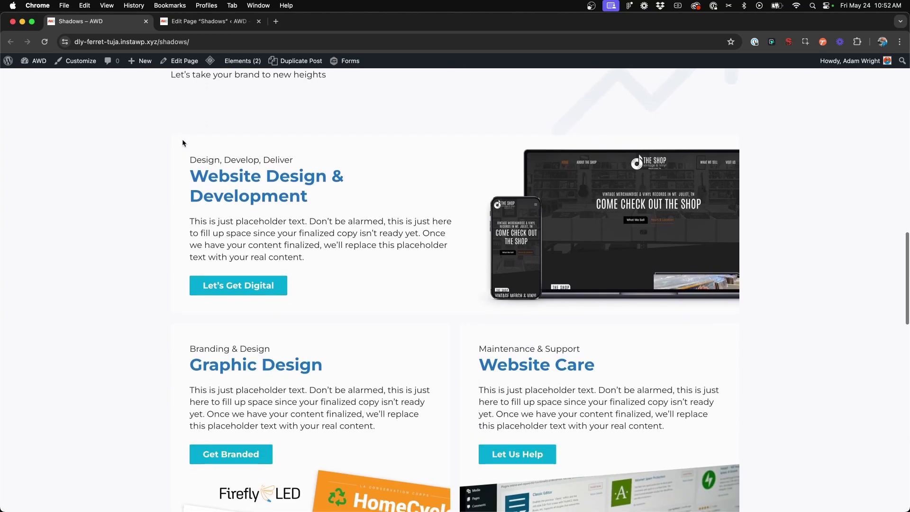
{"action": "scroll", "coordinate": [183, 142], "scroll_direction": "down", "scroll_amount": 5}
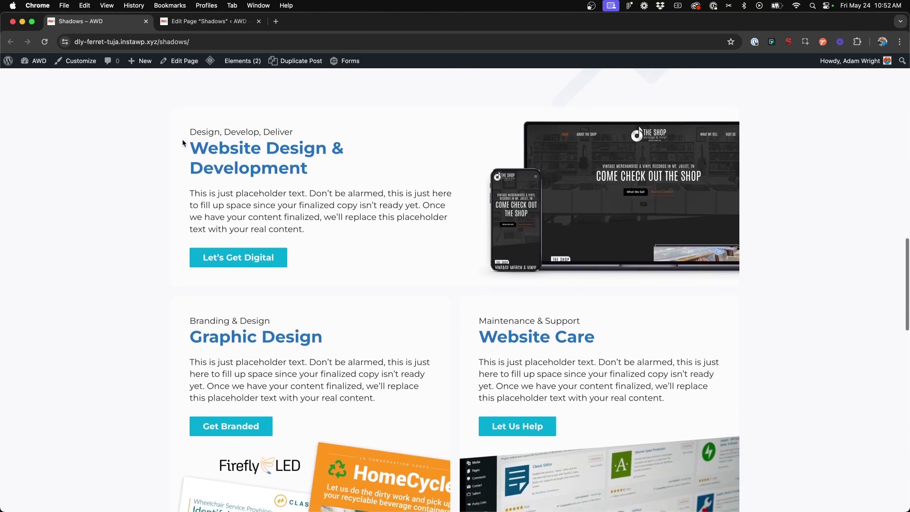
{"action": "scroll", "coordinate": [183, 143], "scroll_direction": "down", "scroll_amount": 6}
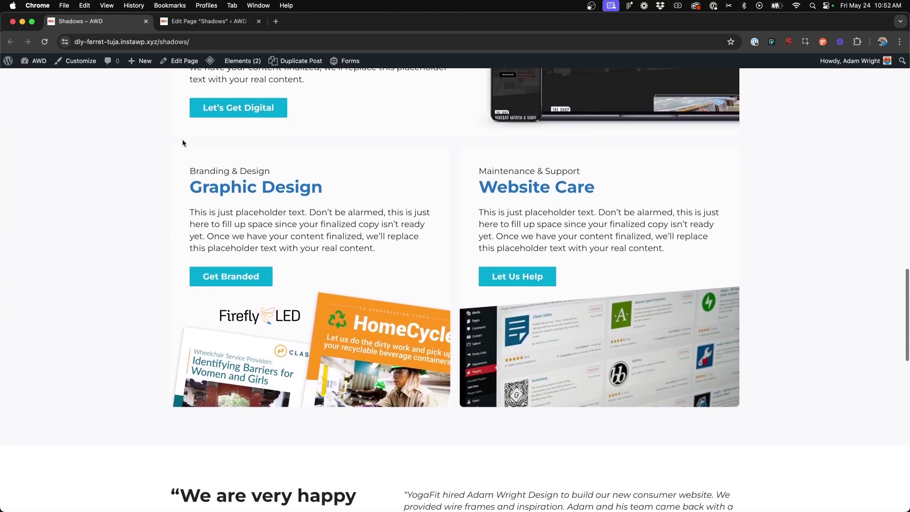
{"action": "scroll", "coordinate": [183, 142], "scroll_direction": "down", "scroll_amount": 15}
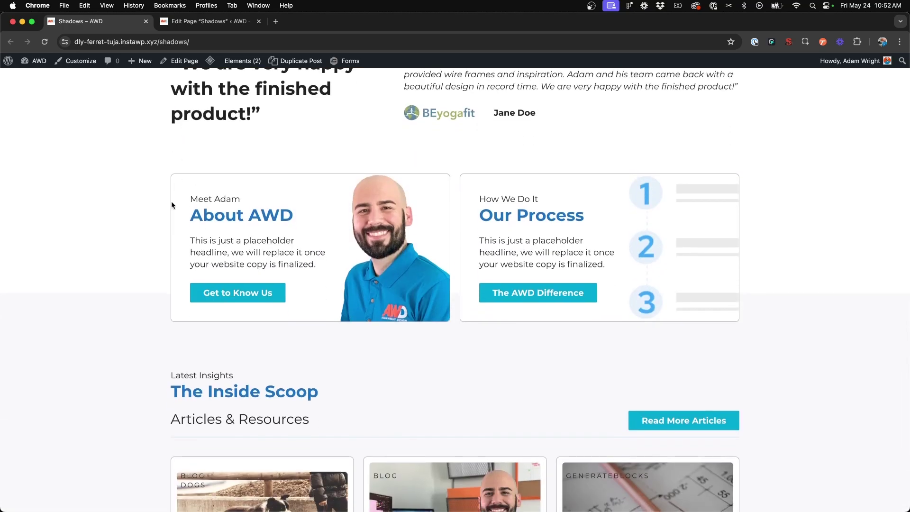
{"action": "scroll", "coordinate": [172, 201], "scroll_direction": "down", "scroll_amount": 2}
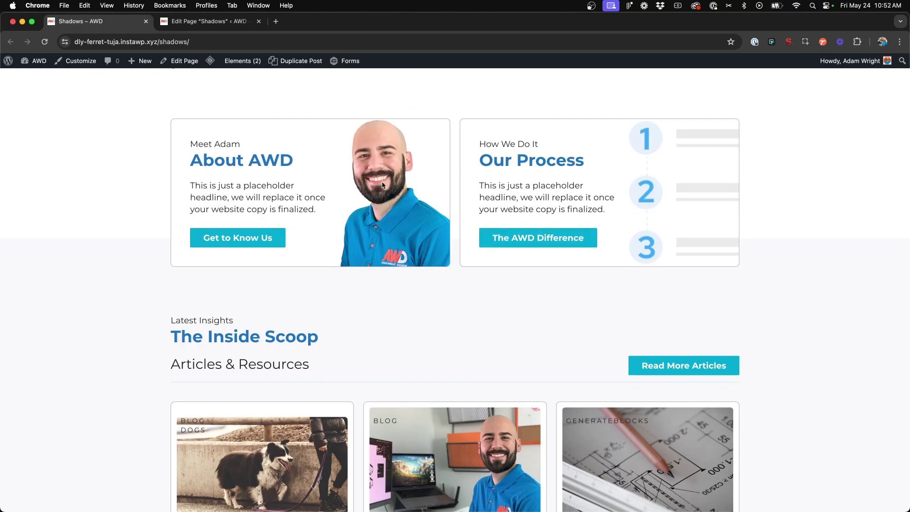
{"action": "scroll", "coordinate": [223, 239], "scroll_direction": "up", "scroll_amount": 1}
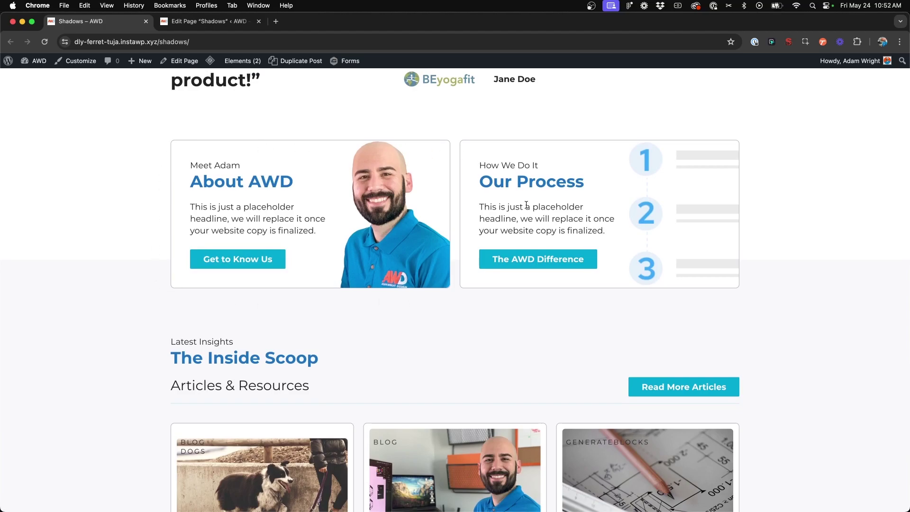
{"action": "scroll", "coordinate": [434, 233], "scroll_direction": "up", "scroll_amount": 1}
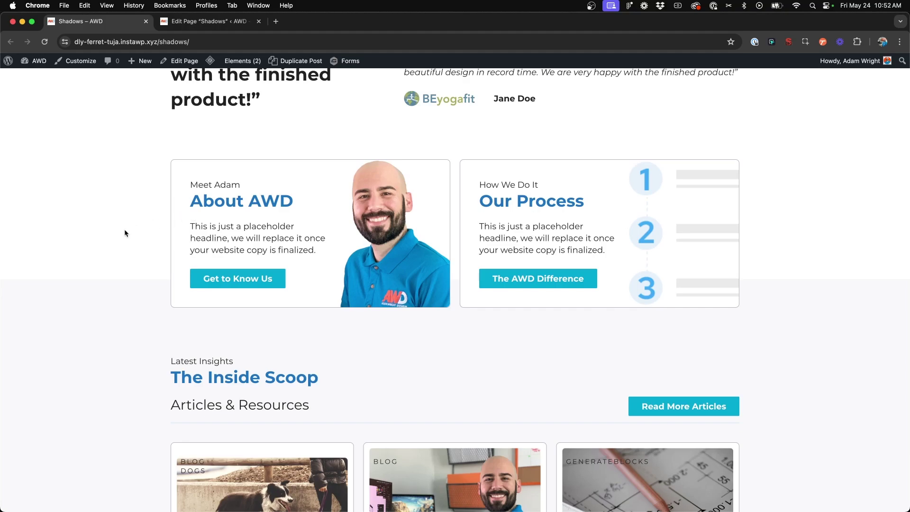
{"action": "scroll", "coordinate": [124, 229], "scroll_direction": "down", "scroll_amount": 1}
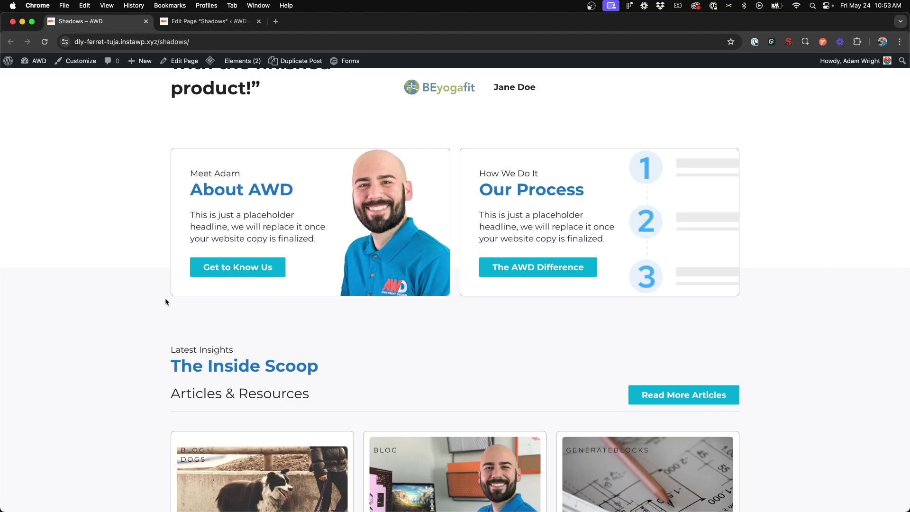
Back in the editor, select the outer container of the Website Design & Development card.
{"action": "key", "text": "ctrl+Tab"}
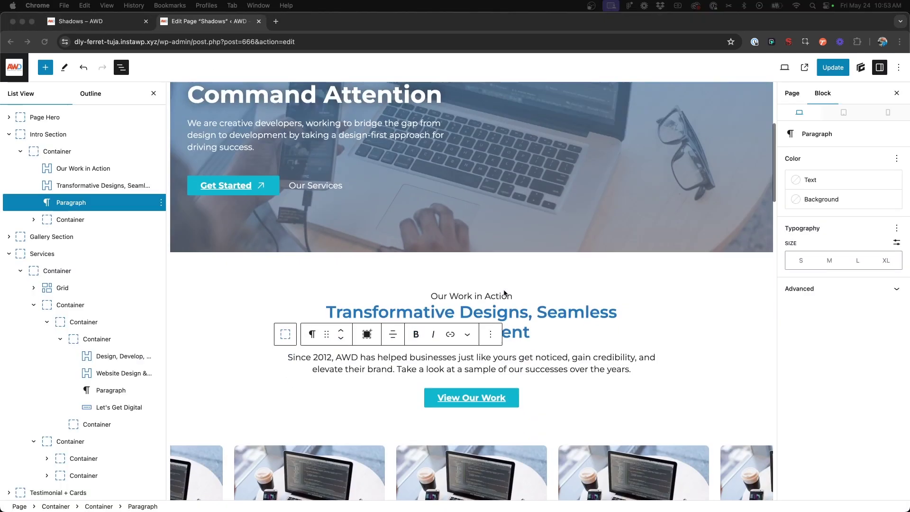
{"action": "scroll", "coordinate": [504, 289], "scroll_direction": "down", "scroll_amount": 10}
{"action": "scroll", "coordinate": [504, 293], "scroll_direction": "down", "scroll_amount": 5}
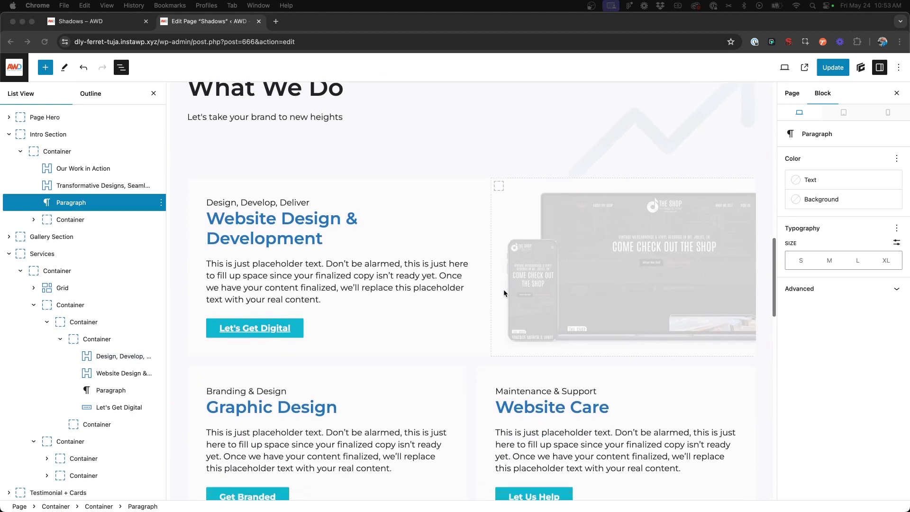
{"action": "scroll", "coordinate": [504, 293], "scroll_direction": "up", "scroll_amount": 2}
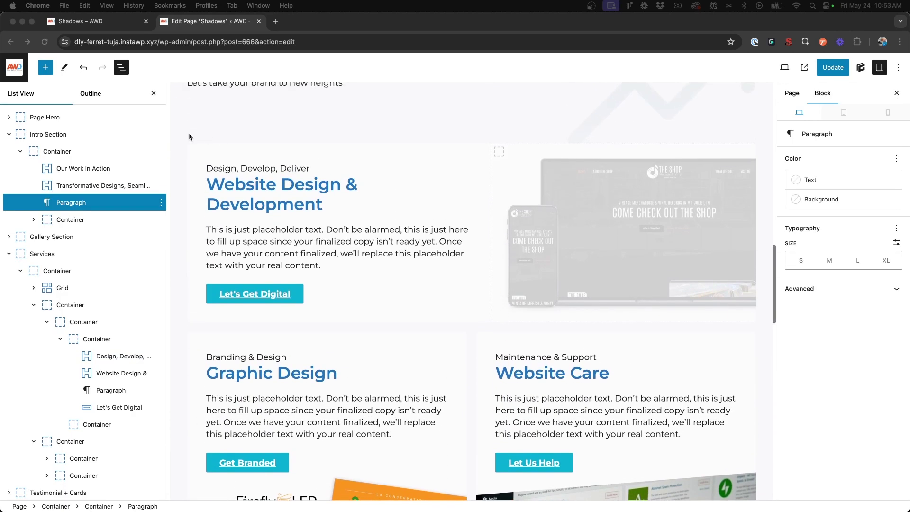
{"action": "left_click", "coordinate": [198, 151]}
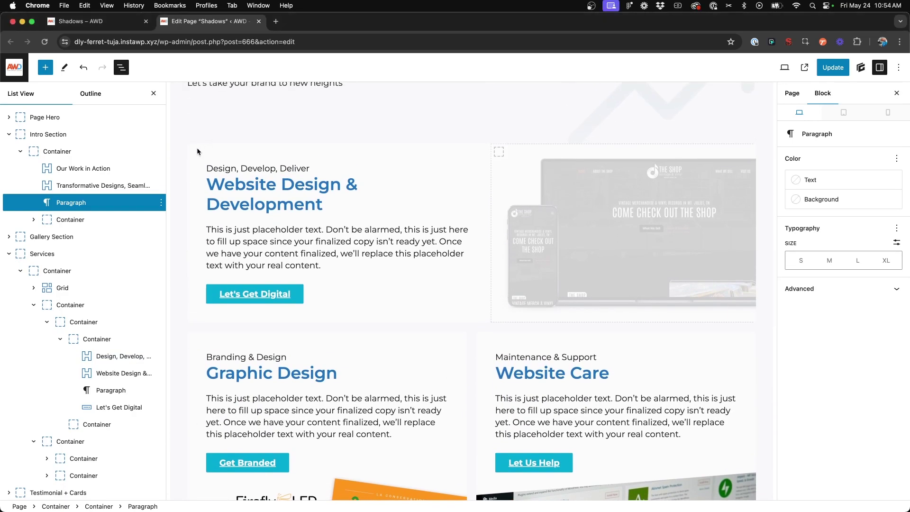
{"action": "left_click", "coordinate": [197, 148]}
{"action": "left_click", "coordinate": [195, 148]}
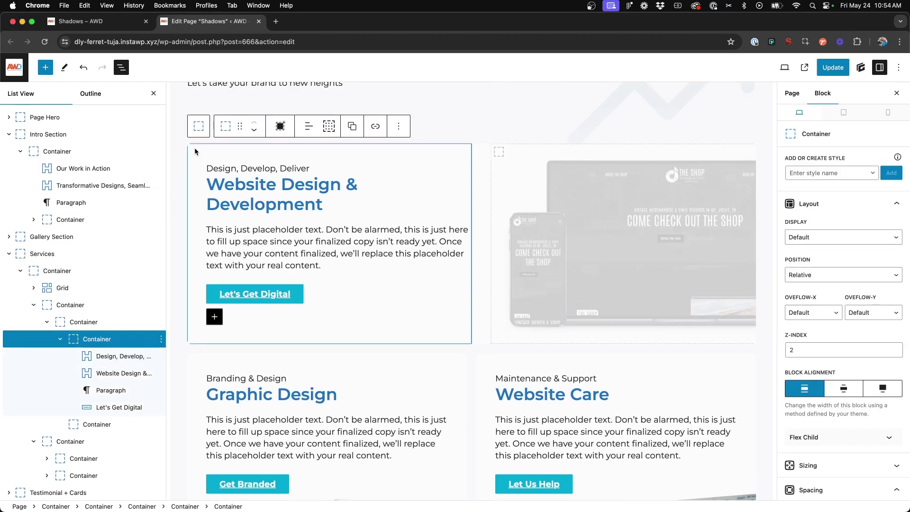
{"action": "left_click", "coordinate": [76, 322]}
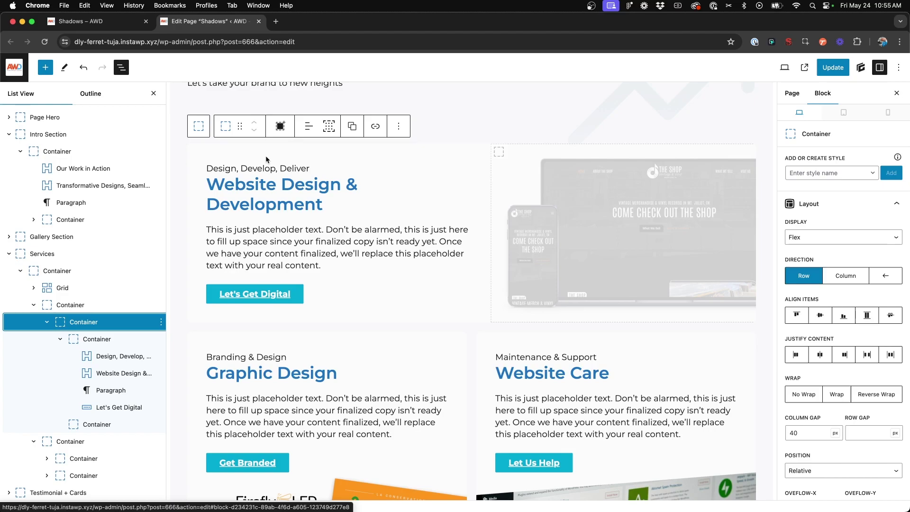
Create a blank global style named 'box-shadow' on the card container.
{"action": "left_click", "coordinate": [815, 176]}
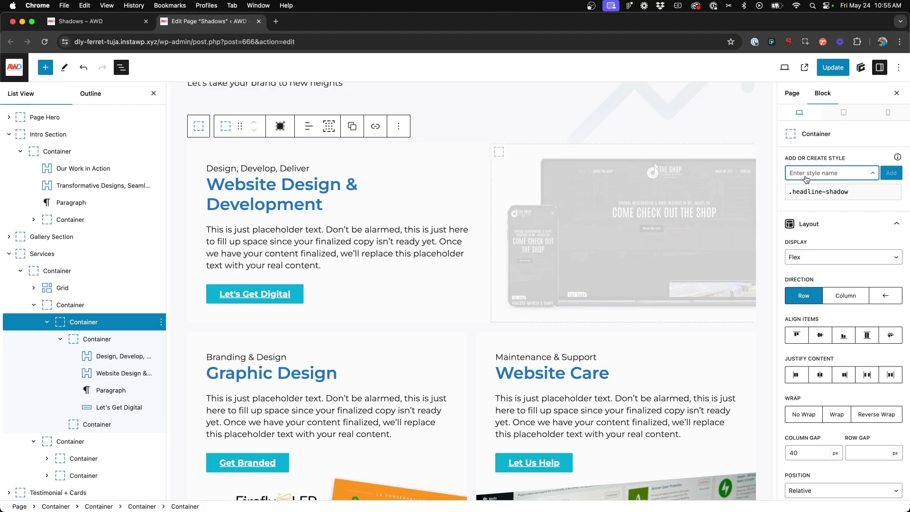
{"action": "type", "text": "box-shadow"}
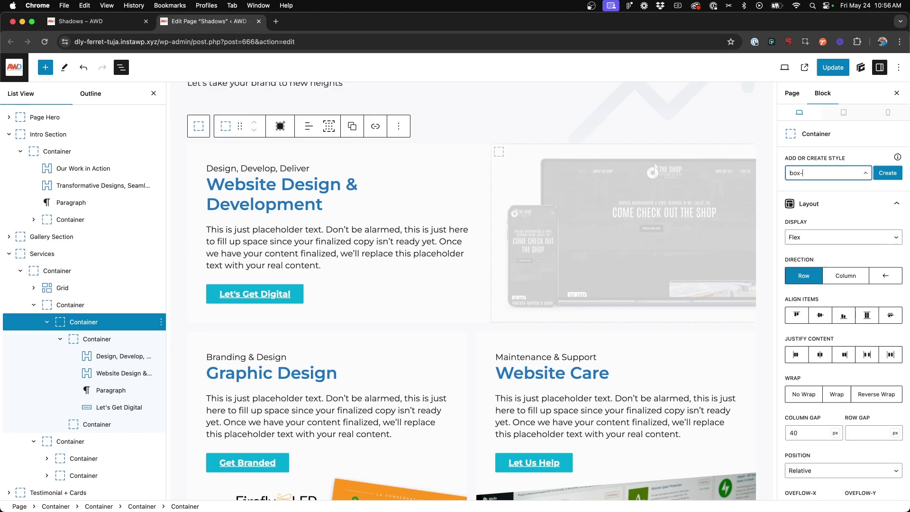
{"action": "left_click", "coordinate": [888, 173]}
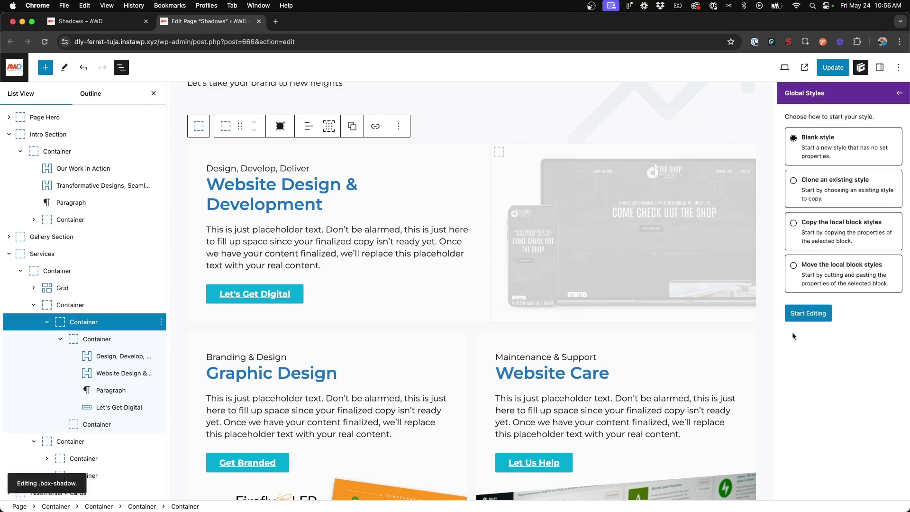
{"action": "left_click", "coordinate": [809, 315]}
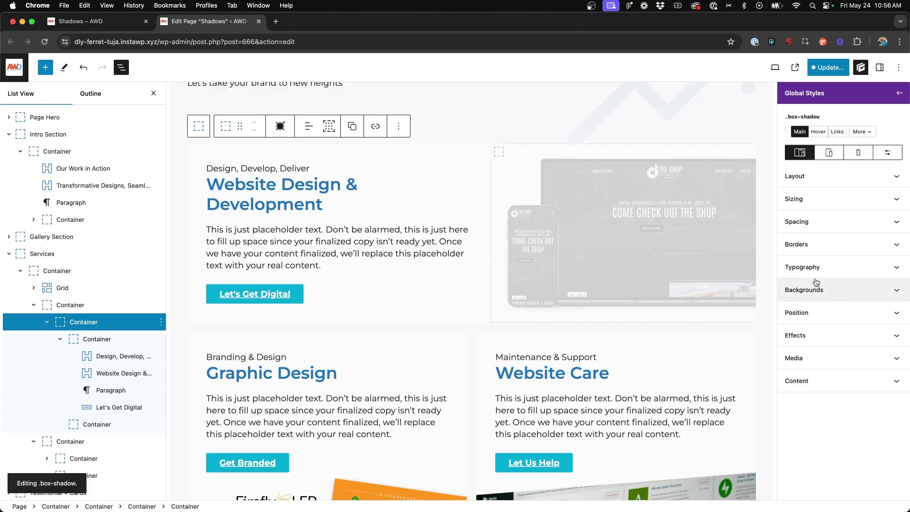
Add a box shadow to .box-shadow with 0 horizontal and vertical offsets and 12 px blur.
{"action": "left_click", "coordinate": [813, 337]}
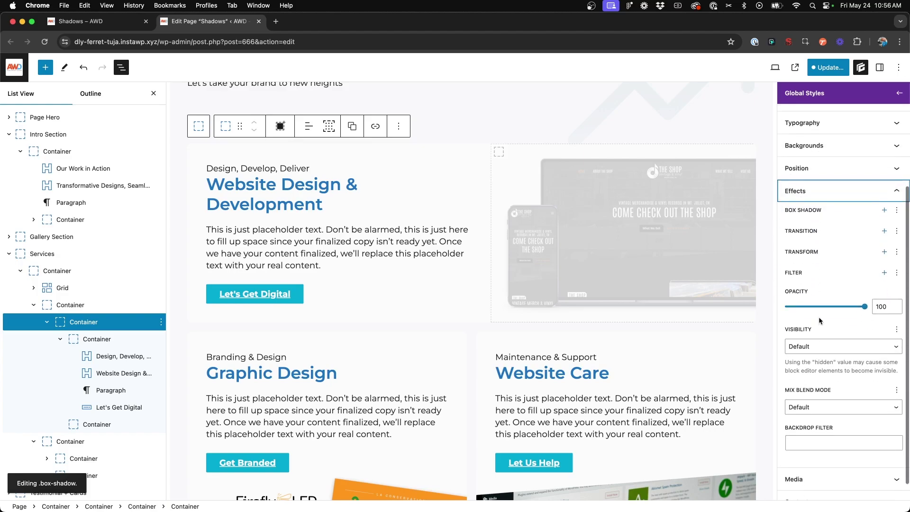
{"action": "left_click", "coordinate": [885, 211]}
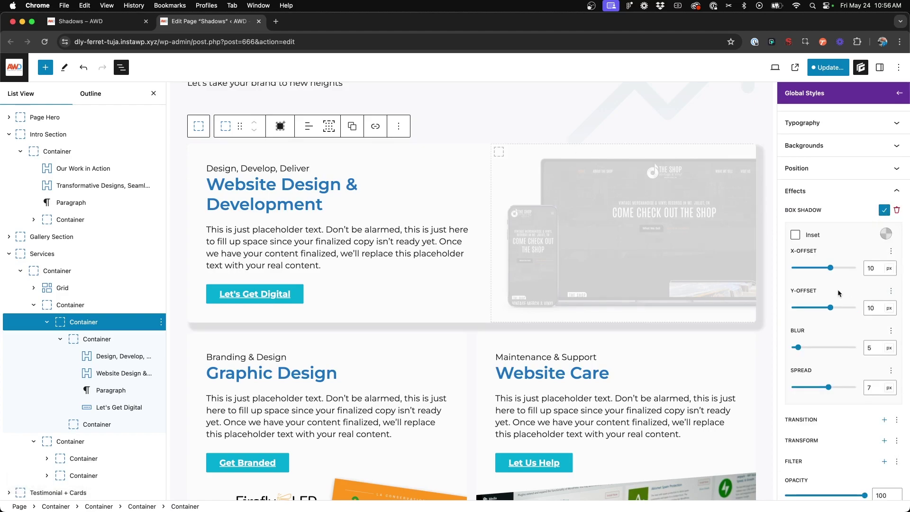
{"action": "scroll", "coordinate": [855, 225], "scroll_direction": "down", "scroll_amount": 1}
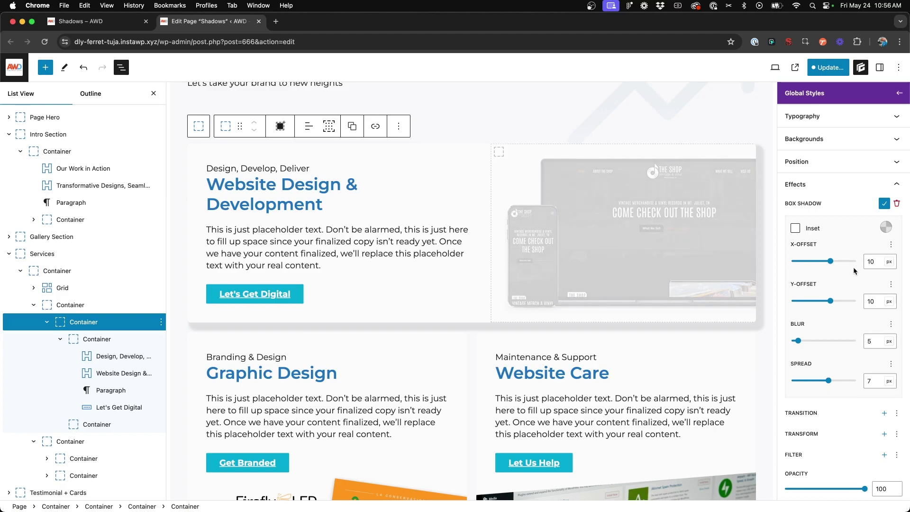
{"action": "left_click", "coordinate": [870, 257]}
{"action": "type", "text": "0"}
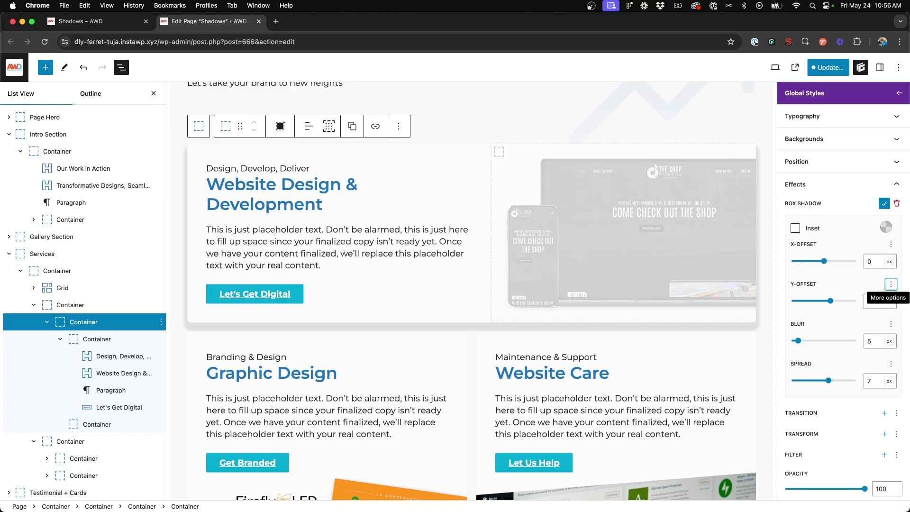
{"action": "key", "text": "Tab"}
{"action": "type", "text": "0"}
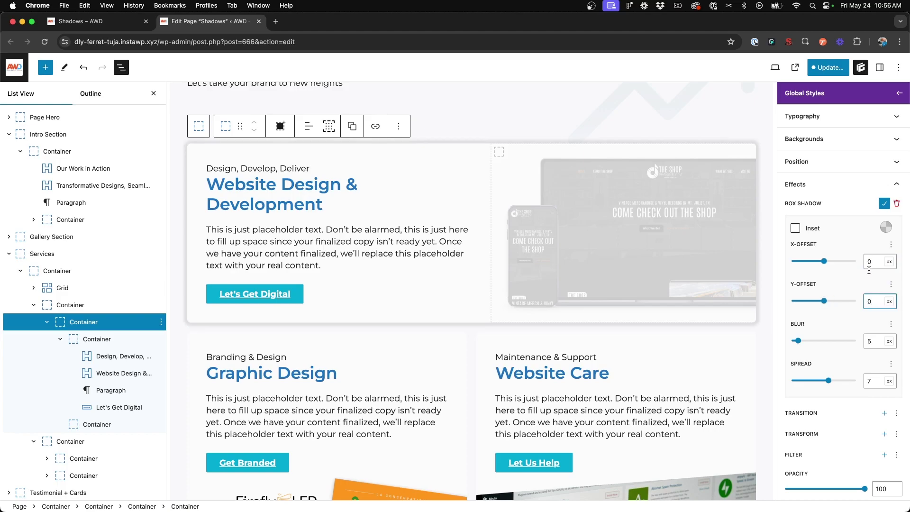
{"action": "left_click", "coordinate": [868, 344]}
{"action": "type", "text": "20"}
{"action": "key", "text": "Tab"}
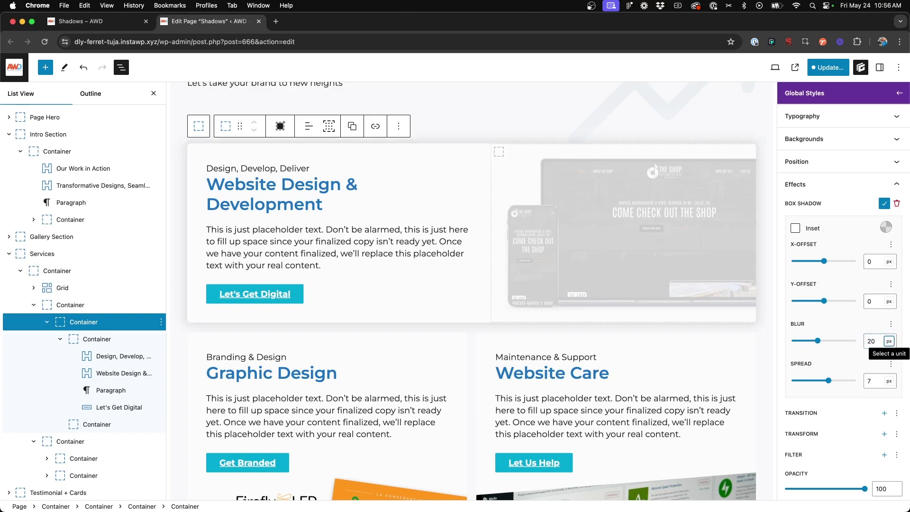
{"action": "double_click", "coordinate": [865, 347]}
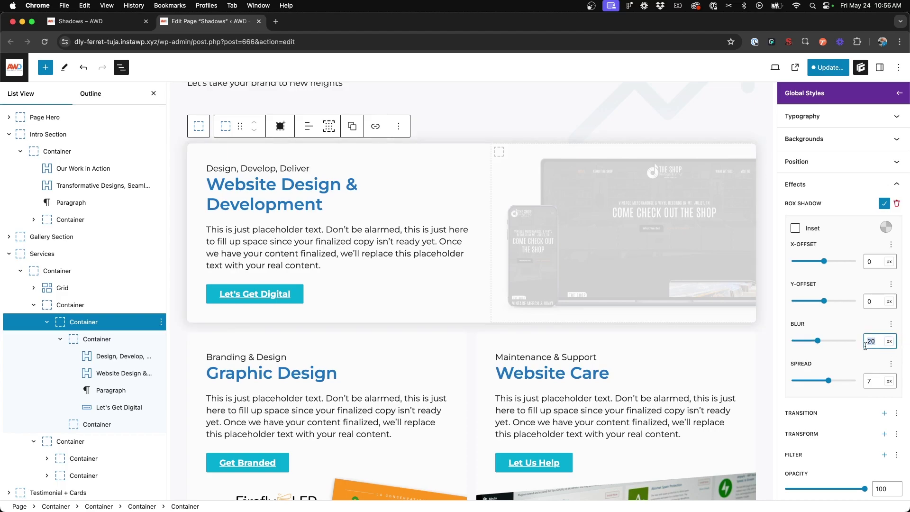
{"action": "type", "text": "12"}
{"action": "key", "text": "Tab"}
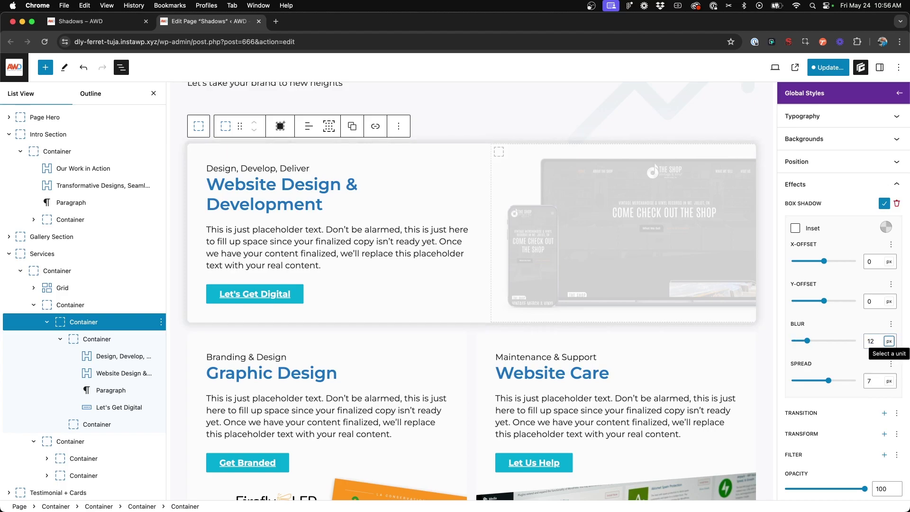
Give the shadow the dark colour at about 0.08 alpha and a 4 px spread.
{"action": "left_click", "coordinate": [886, 227]}
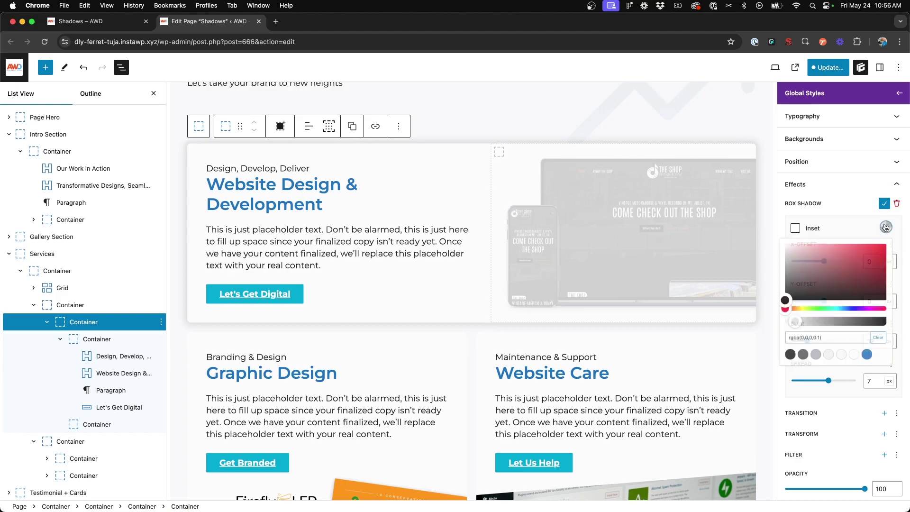
{"action": "left_click", "coordinate": [764, 388]}
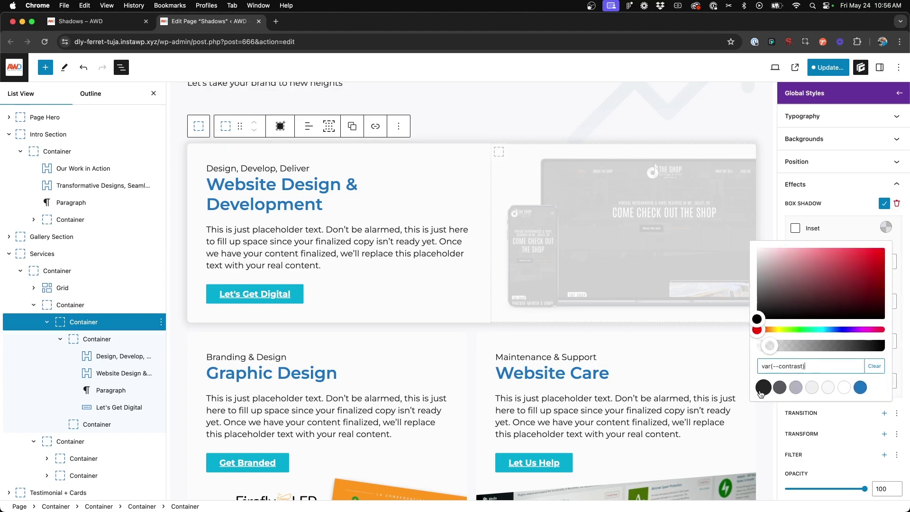
{"action": "left_click_drag", "start_coordinate": [887, 348], "coordinate": [769, 346]}
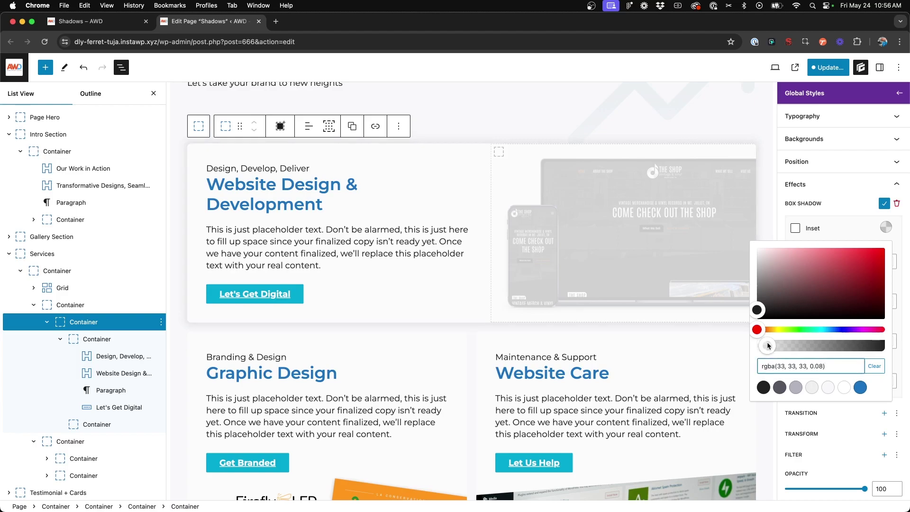
{"action": "left_click", "coordinate": [840, 203]}
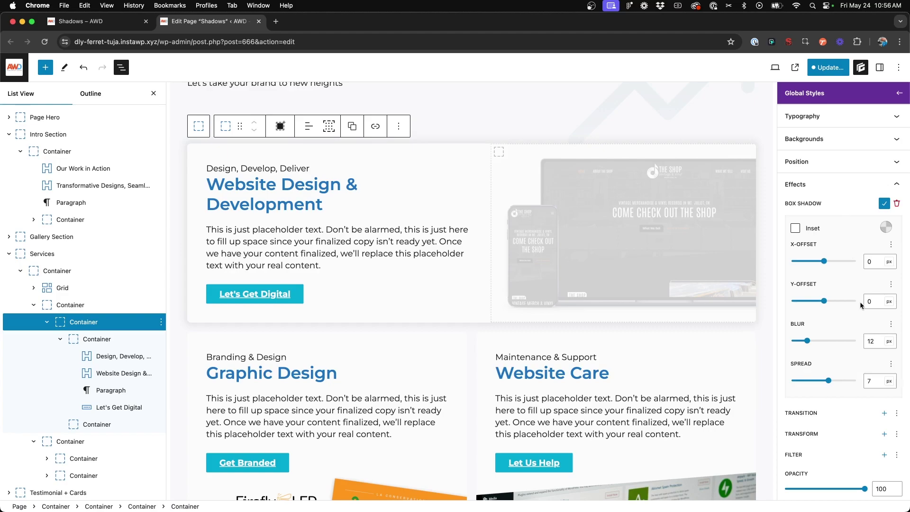
{"action": "left_click", "coordinate": [874, 380]}
{"action": "type", "text": "4"}
{"action": "left_click", "coordinate": [885, 203]}
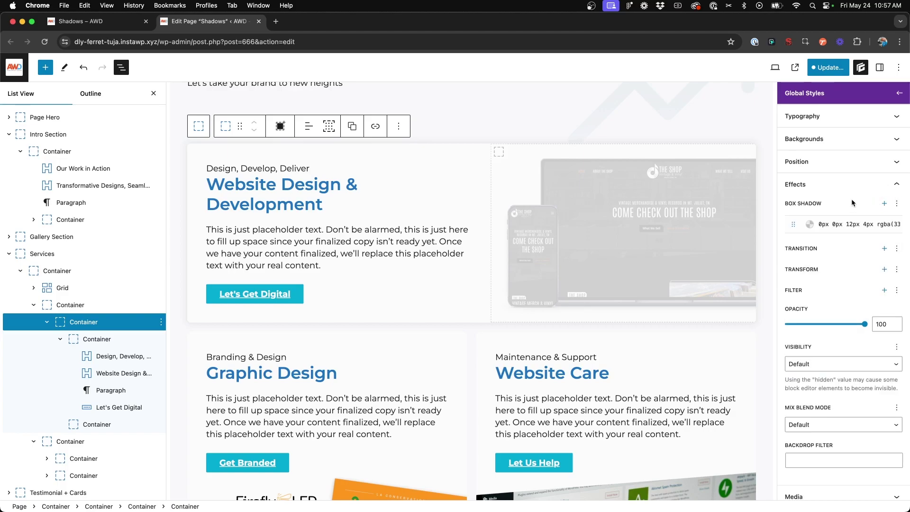
Select the Website Design card container and undo the last change.
{"action": "scroll", "coordinate": [590, 119], "scroll_direction": "up", "scroll_amount": 1}
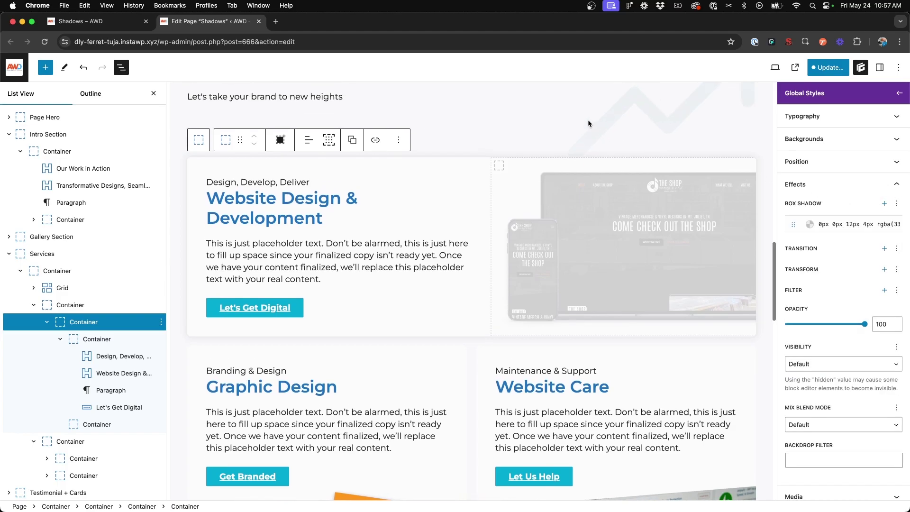
{"action": "left_click", "coordinate": [563, 127]}
{"action": "scroll", "coordinate": [562, 126], "scroll_direction": "up", "scroll_amount": 1}
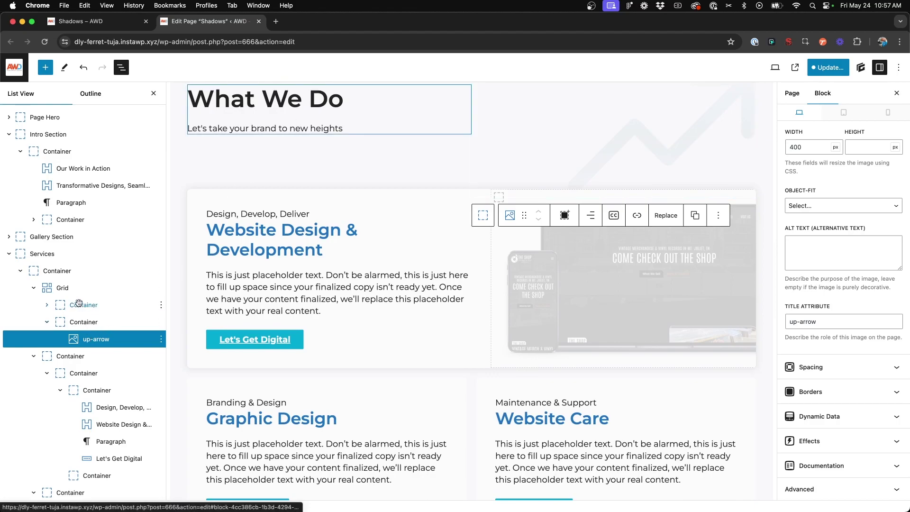
{"action": "left_click", "coordinate": [71, 356]}
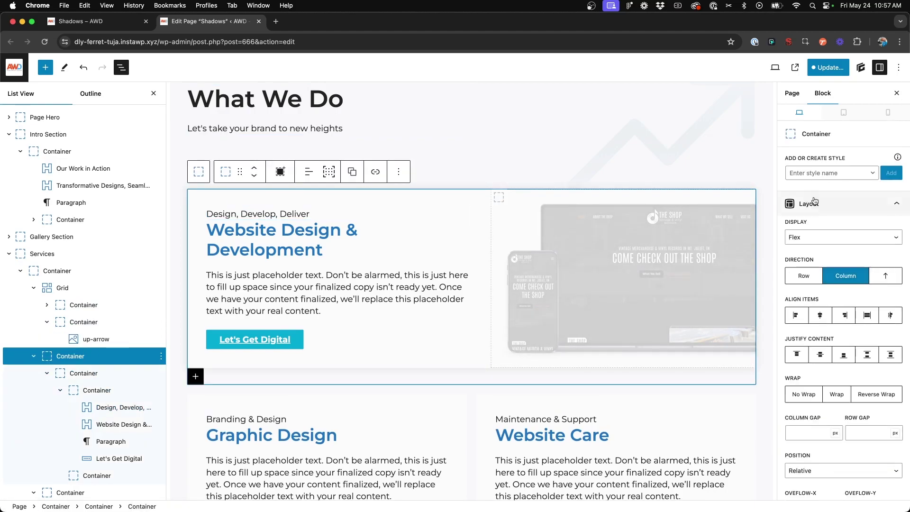
{"action": "key", "text": "super+z"}
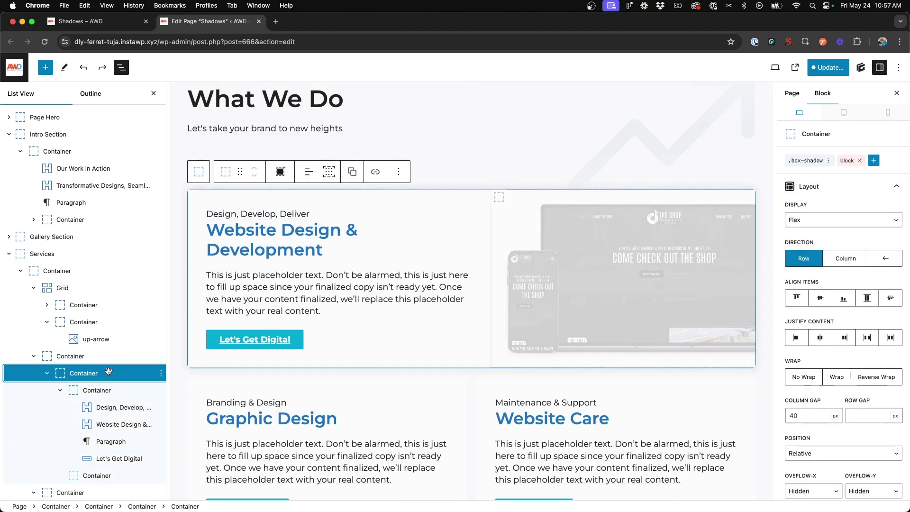
Lower the .box-shadow style's spread slightly and return to the card's block settings.
{"action": "left_click", "coordinate": [811, 163]}
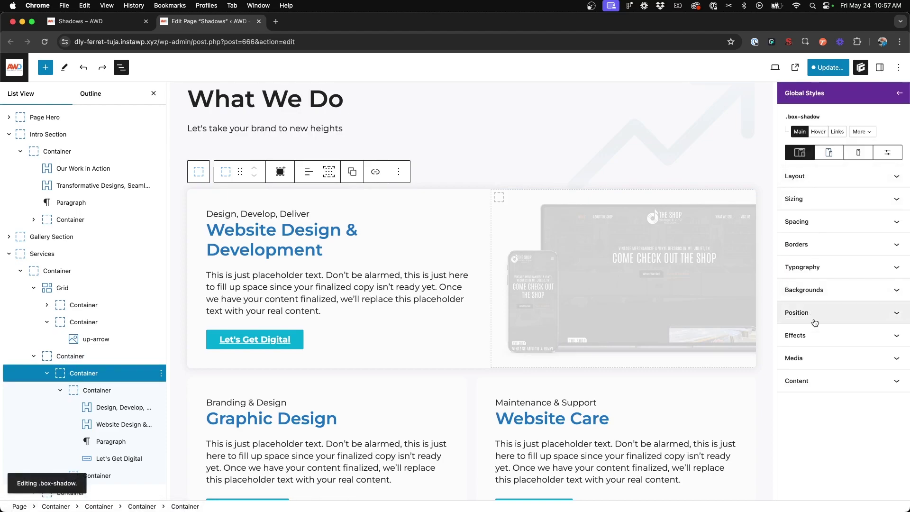
{"action": "left_click", "coordinate": [814, 335]}
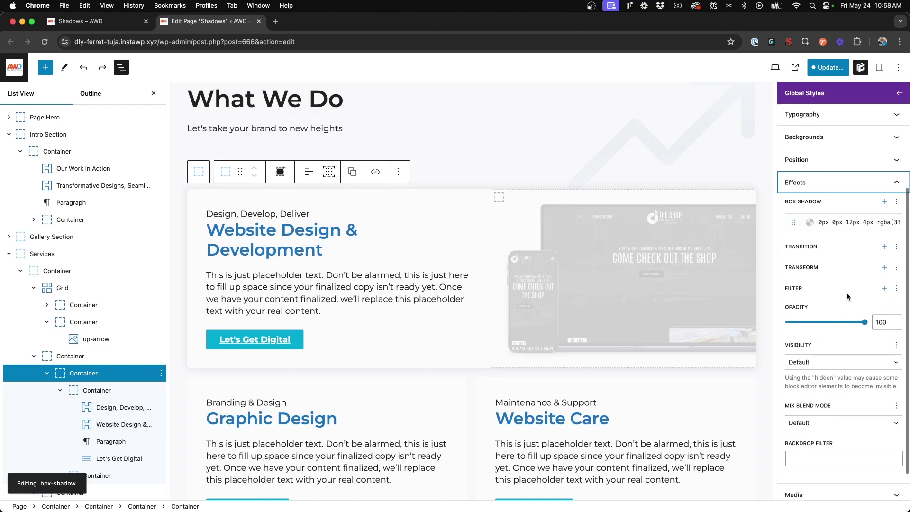
{"action": "left_click", "coordinate": [893, 227]}
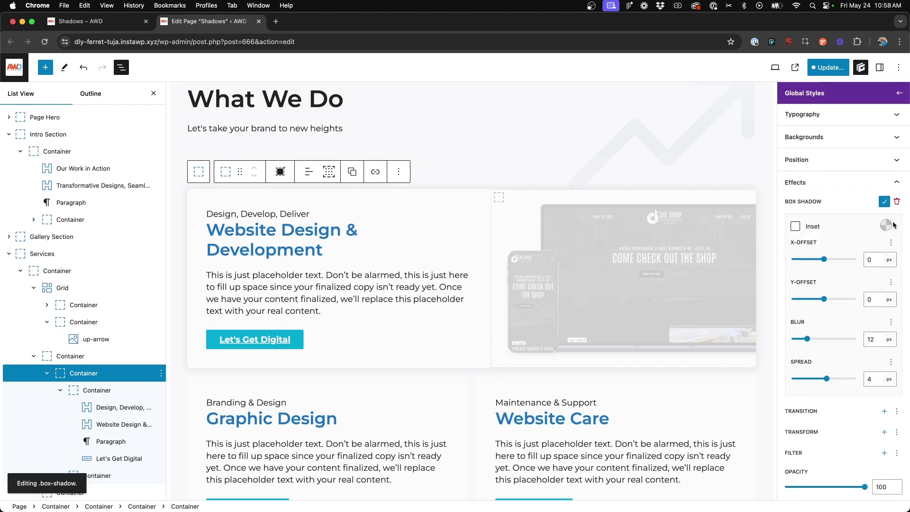
{"action": "scroll", "coordinate": [874, 319], "scroll_direction": "down", "scroll_amount": 2}
{"action": "left_click", "coordinate": [873, 353]}
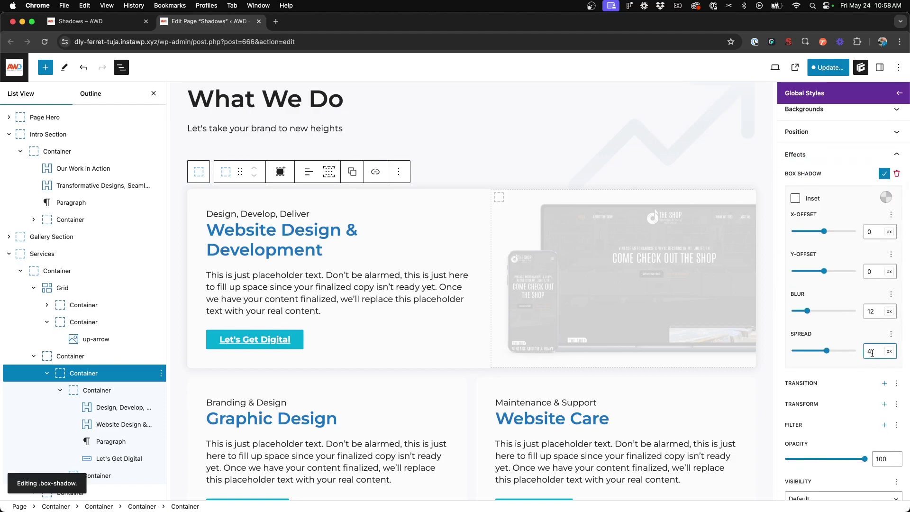
{"action": "key", "text": "BackSpace"}
{"action": "type", "text": "3"}
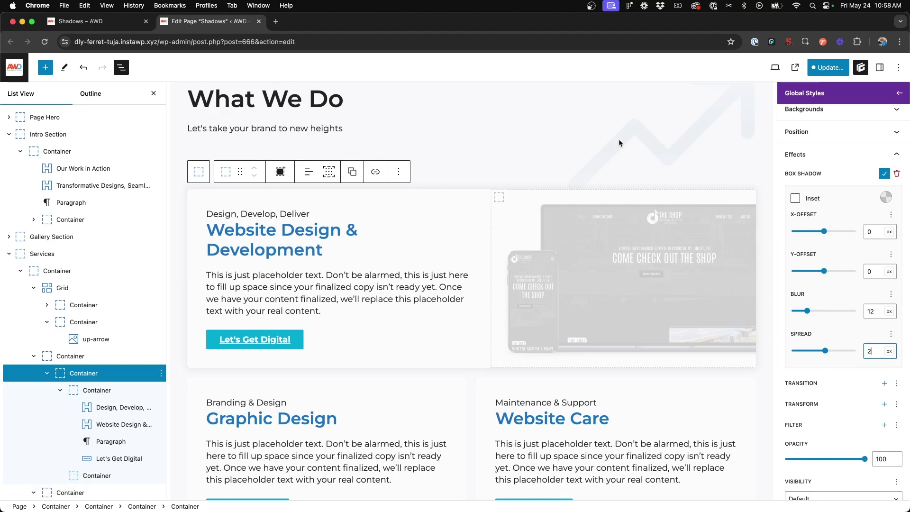
{"action": "left_click", "coordinate": [898, 97]}
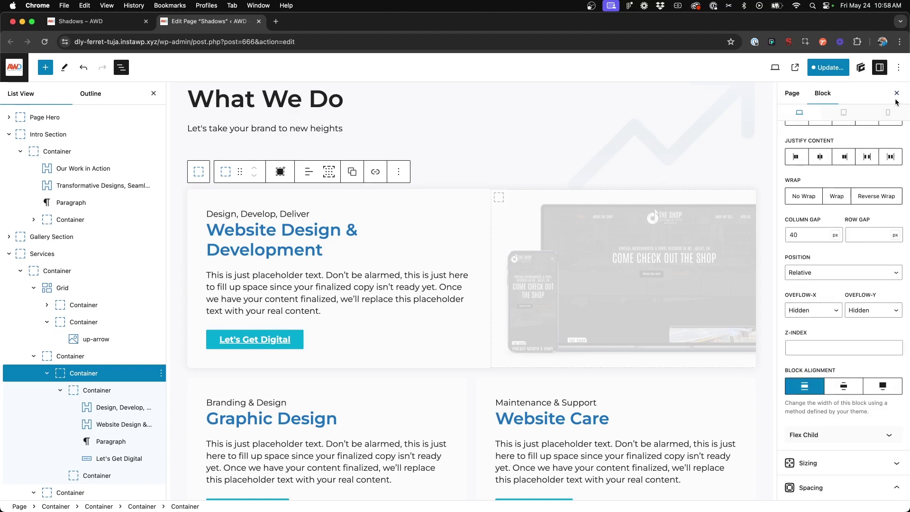
{"action": "scroll", "coordinate": [834, 242], "scroll_direction": "up", "scroll_amount": 5}
Apply the .box-shadow style to the Graphic Design card container.
{"action": "scroll", "coordinate": [446, 228], "scroll_direction": "up", "scroll_amount": 1}
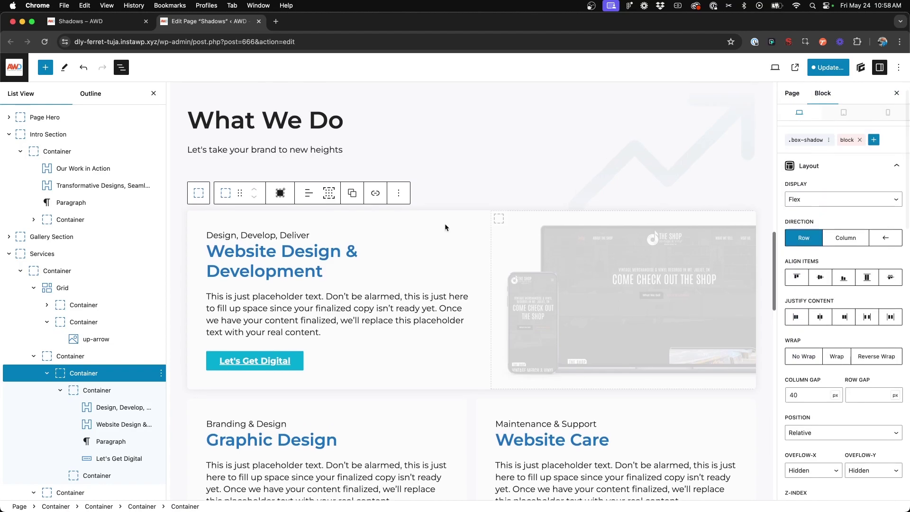
{"action": "left_click", "coordinate": [212, 148]}
{"action": "scroll", "coordinate": [199, 275], "scroll_direction": "down", "scroll_amount": 5}
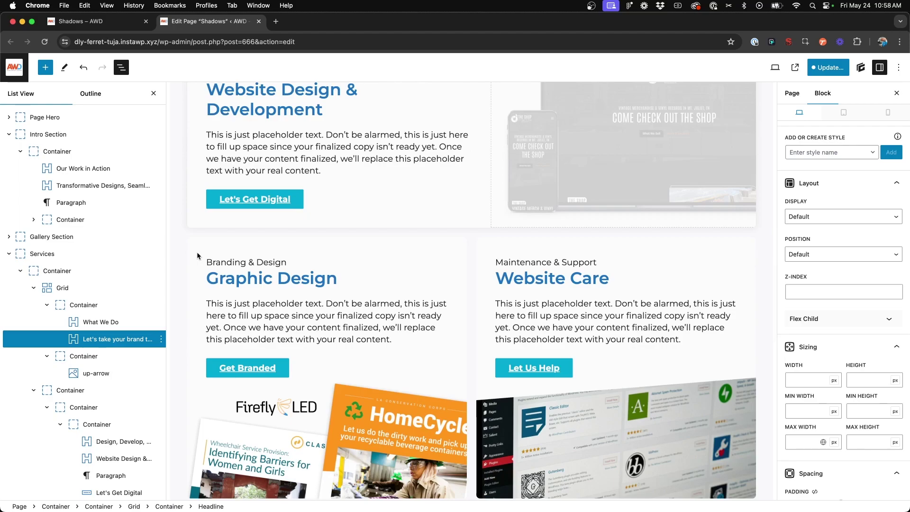
{"action": "scroll", "coordinate": [78, 365], "scroll_direction": "down", "scroll_amount": 2}
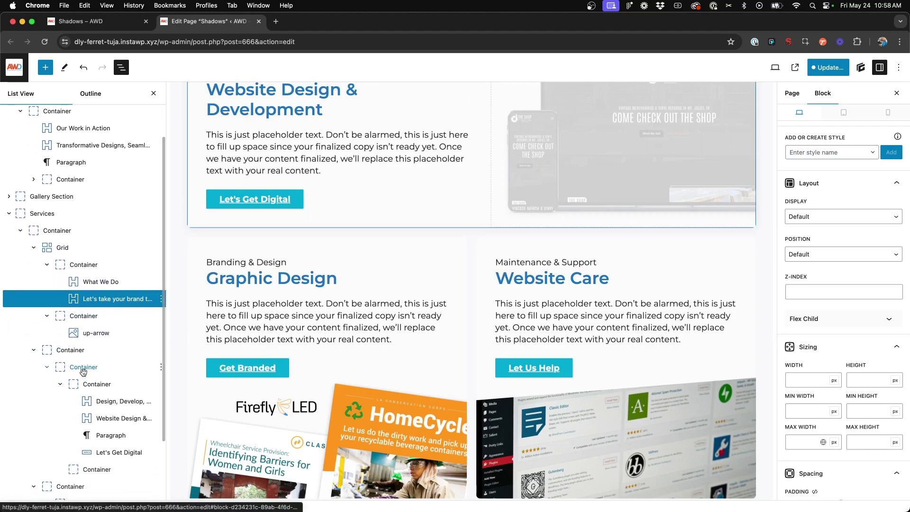
{"action": "scroll", "coordinate": [81, 381], "scroll_direction": "down", "scroll_amount": 3}
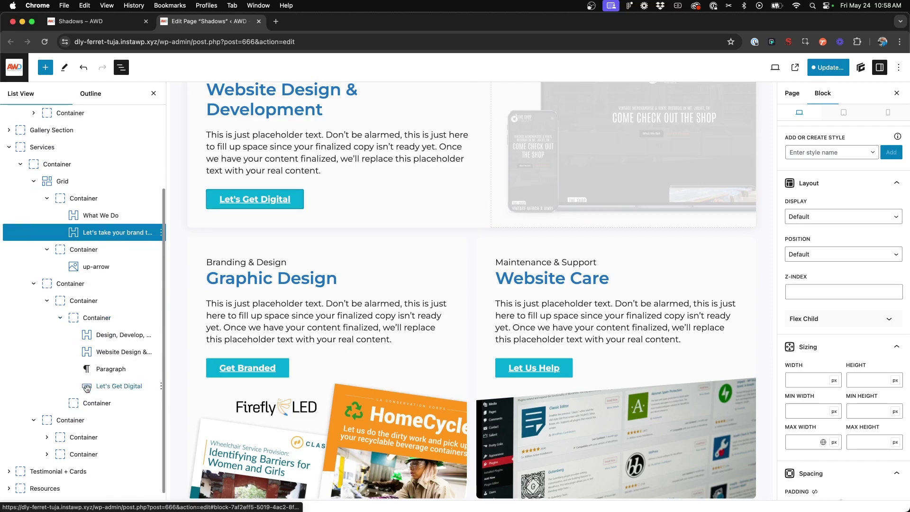
{"action": "left_click", "coordinate": [80, 437]}
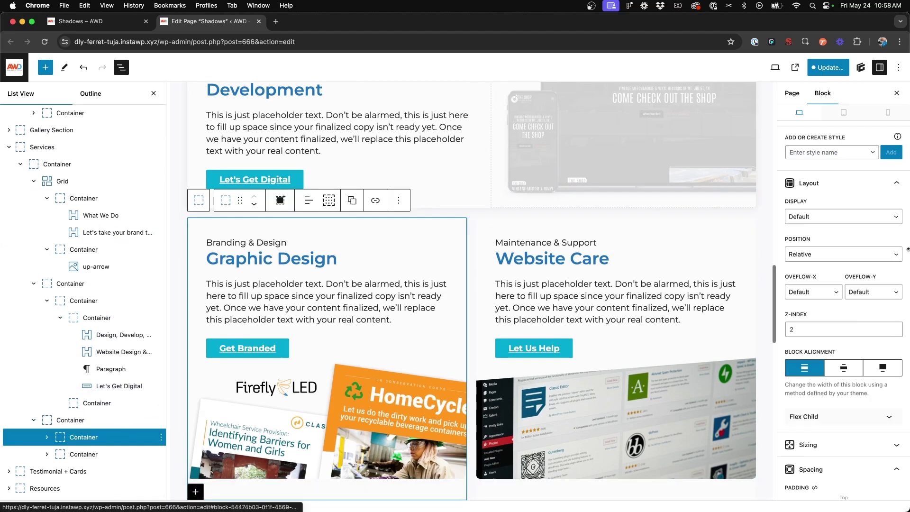
{"action": "left_click", "coordinate": [820, 154]}
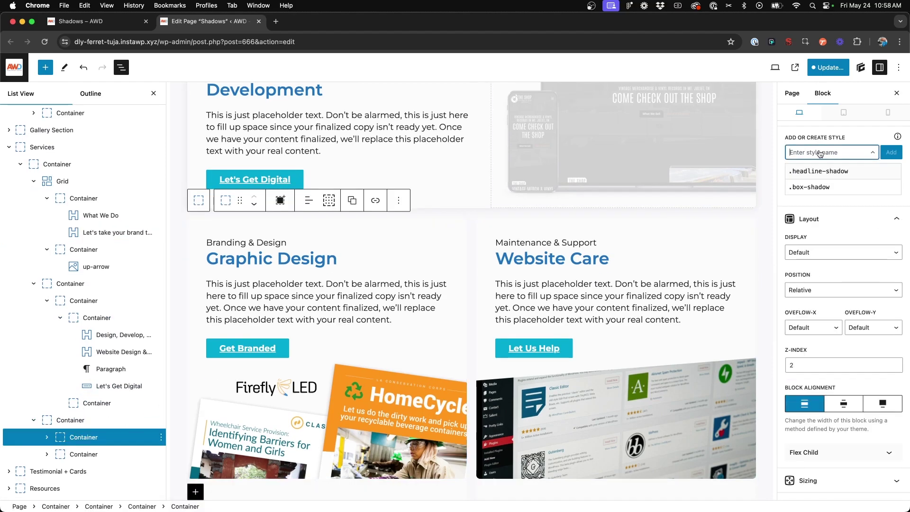
{"action": "left_click", "coordinate": [818, 187]}
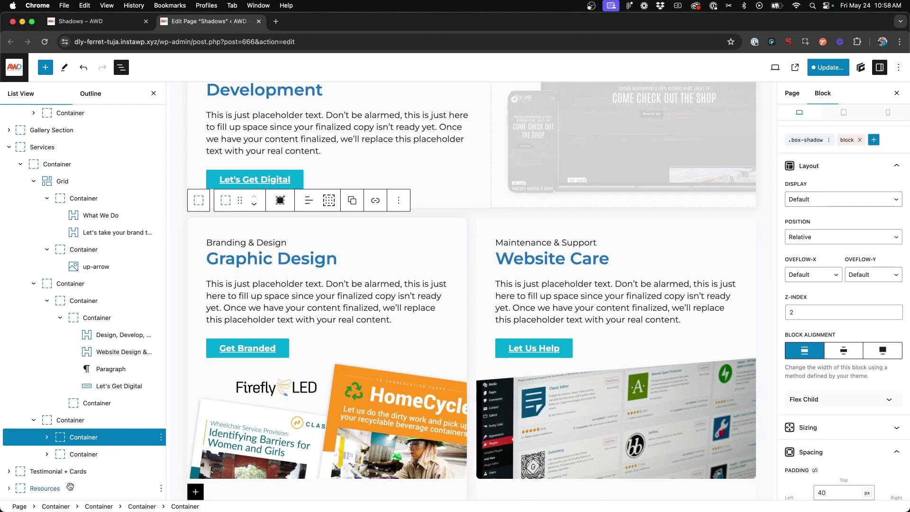
Apply .box-shadow to the Website Care card container and save the page.
{"action": "left_click", "coordinate": [81, 454]}
{"action": "left_click", "coordinate": [806, 156]}
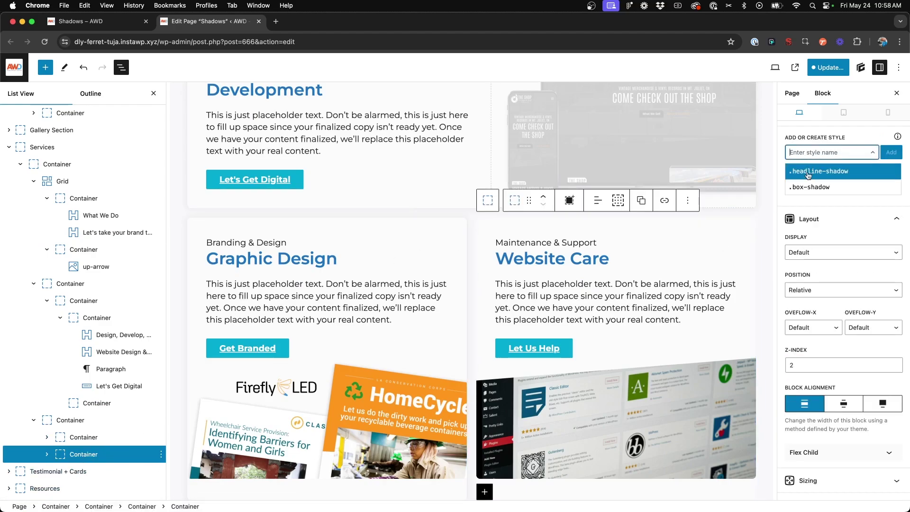
{"action": "left_click", "coordinate": [807, 186]}
{"action": "left_click", "coordinate": [828, 68]}
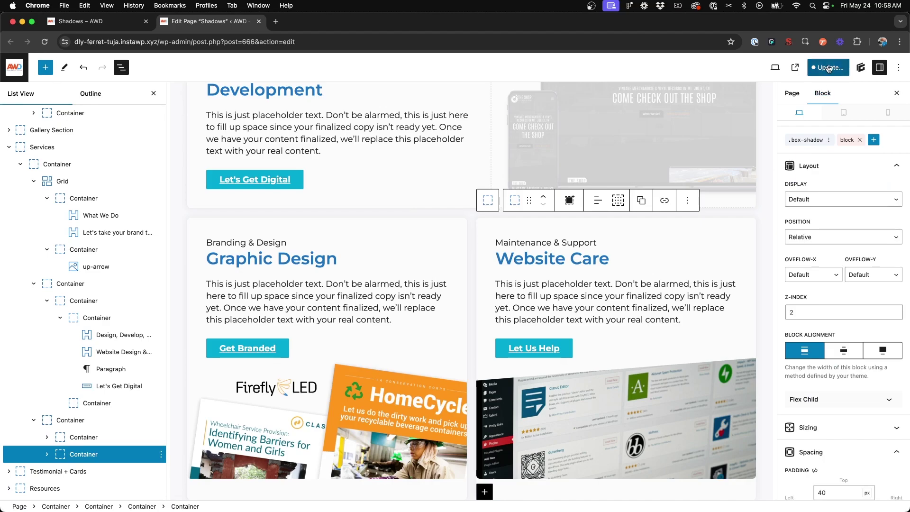
{"action": "left_click", "coordinate": [869, 68]}
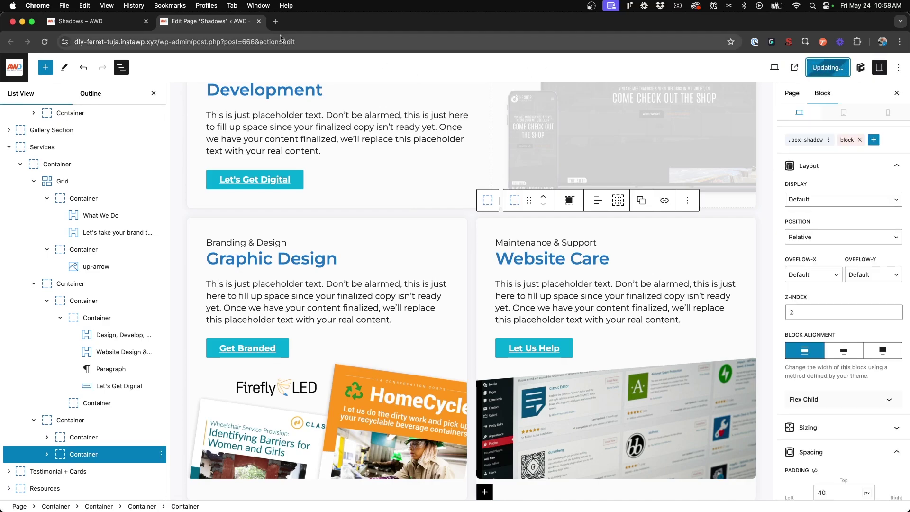
Reload the live Shadows page to load the saved changes.
{"action": "left_click", "coordinate": [101, 23]}
{"action": "scroll", "coordinate": [292, 201], "scroll_direction": "up", "scroll_amount": 10}
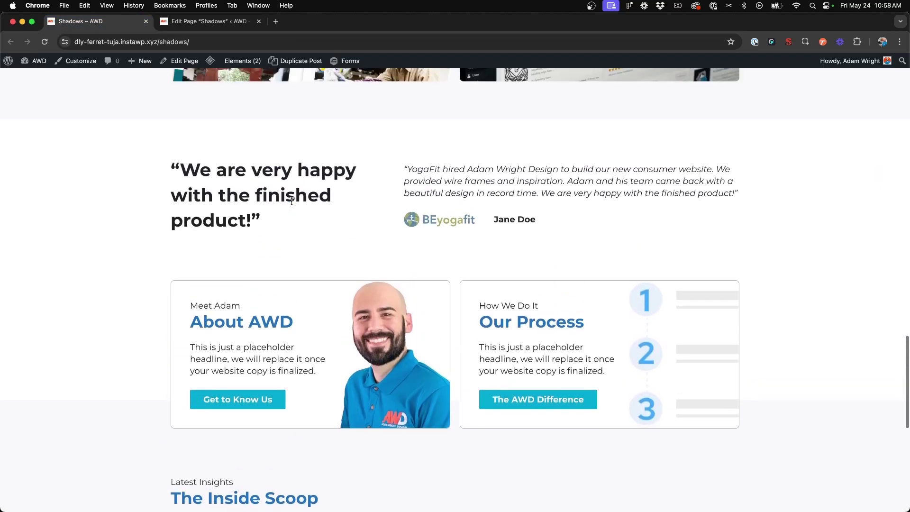
{"action": "scroll", "coordinate": [291, 201], "scroll_direction": "up", "scroll_amount": 5}
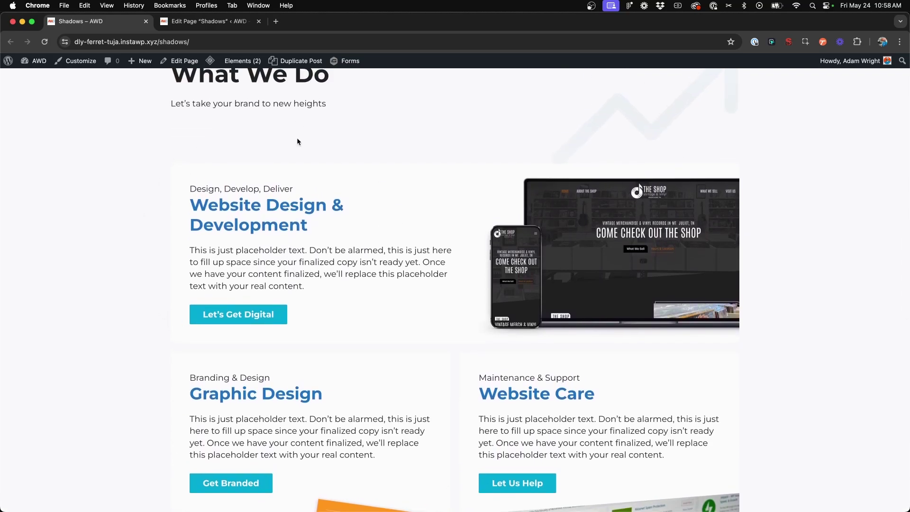
{"action": "scroll", "coordinate": [189, 150], "scroll_direction": "up", "scroll_amount": 1}
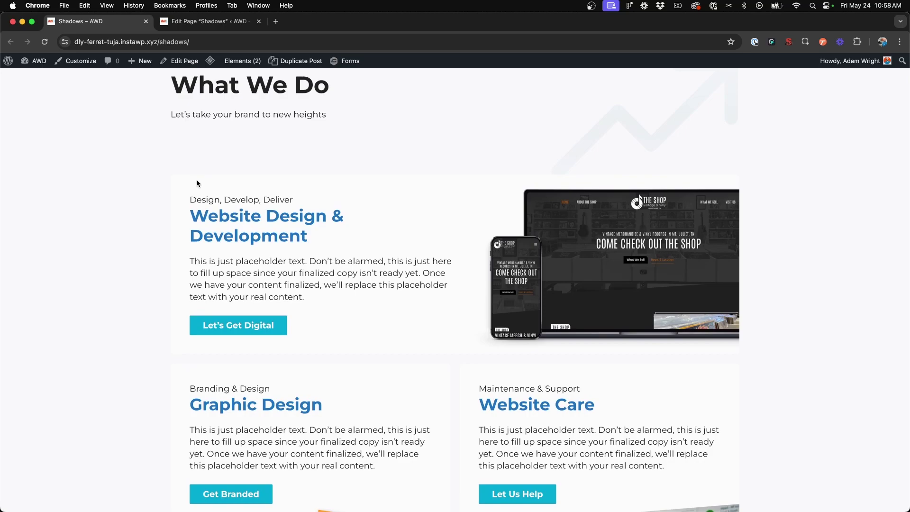
{"action": "scroll", "coordinate": [196, 181], "scroll_direction": "up", "scroll_amount": 1}
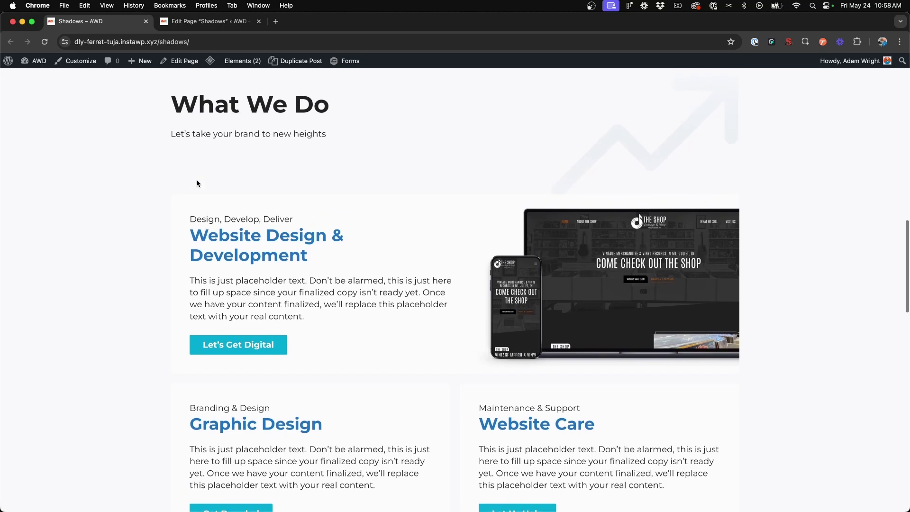
{"action": "key", "text": "super+r"}
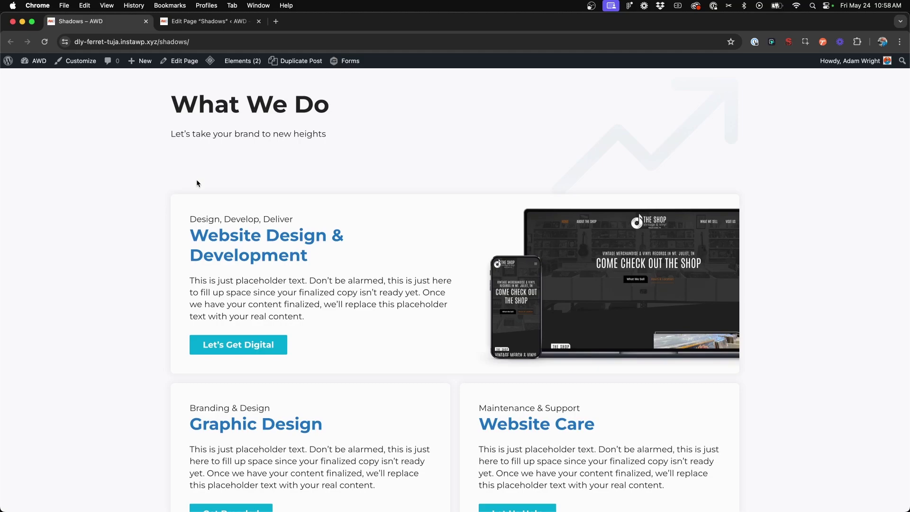
Check the service cards' soft shadow on the live page, then go back to the editor.
{"action": "scroll", "coordinate": [197, 183], "scroll_direction": "down", "scroll_amount": 1}
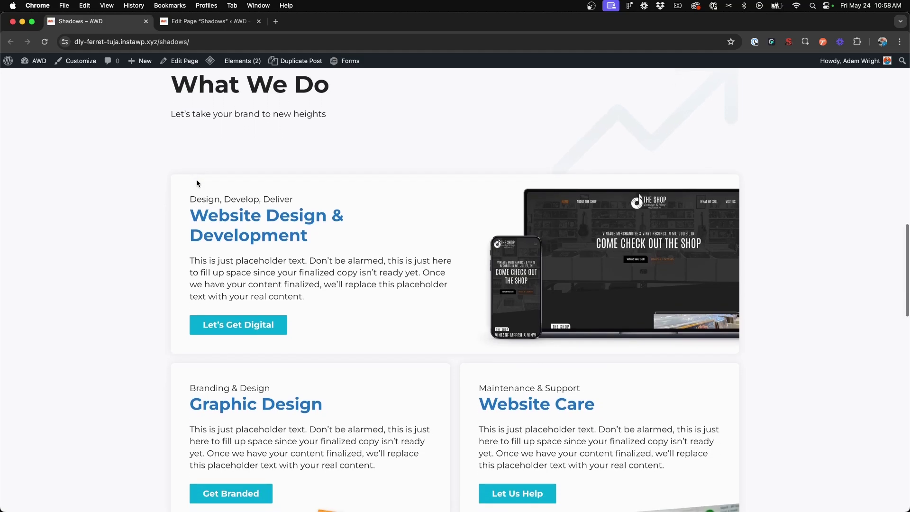
{"action": "scroll", "coordinate": [198, 183], "scroll_direction": "down", "scroll_amount": 3}
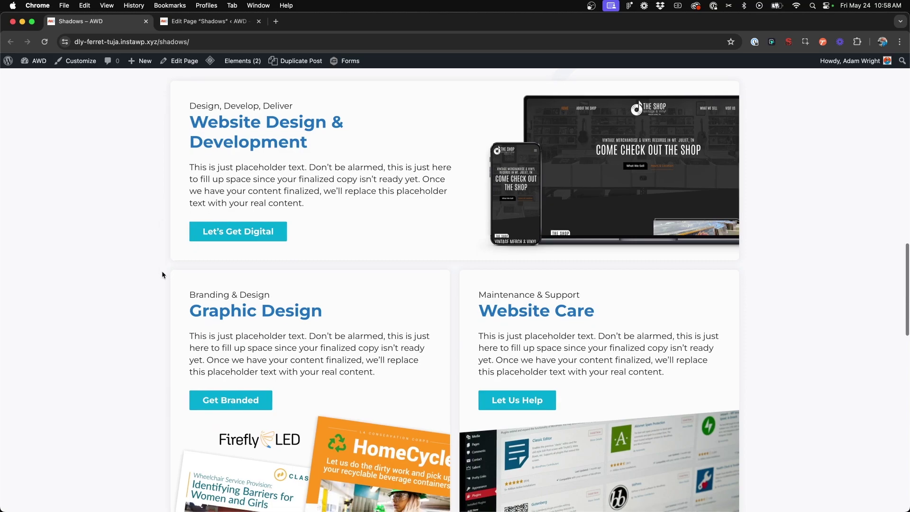
{"action": "scroll", "coordinate": [162, 271], "scroll_direction": "down", "scroll_amount": 5}
{"action": "scroll", "coordinate": [86, 244], "scroll_direction": "up", "scroll_amount": 10}
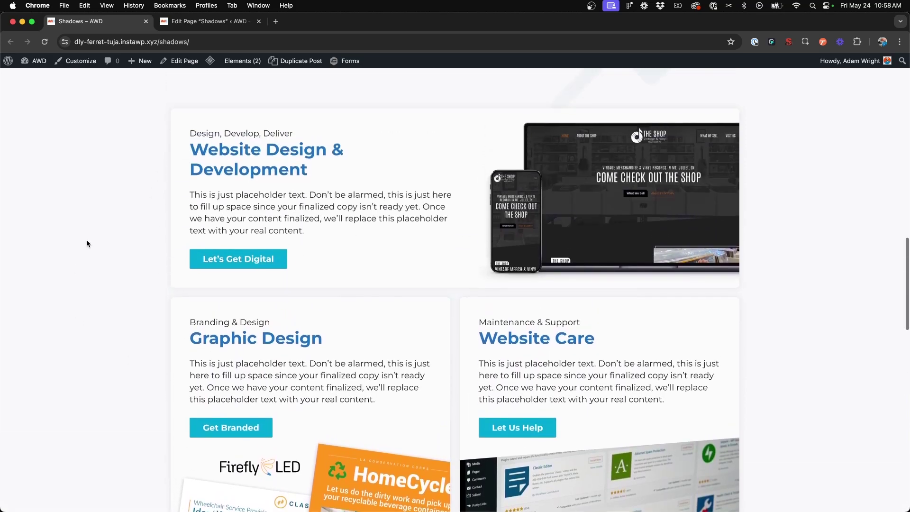
{"action": "scroll", "coordinate": [86, 244], "scroll_direction": "up", "scroll_amount": 1}
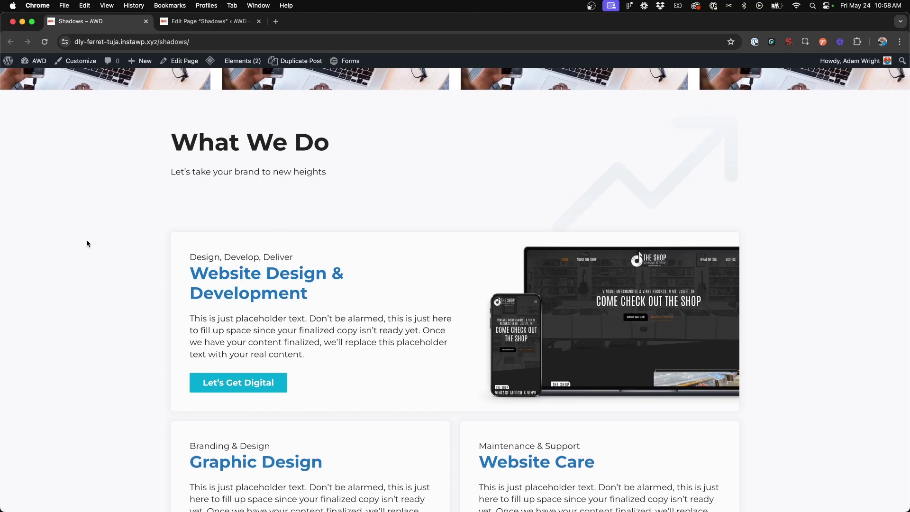
{"action": "scroll", "coordinate": [102, 231], "scroll_direction": "down", "scroll_amount": 8}
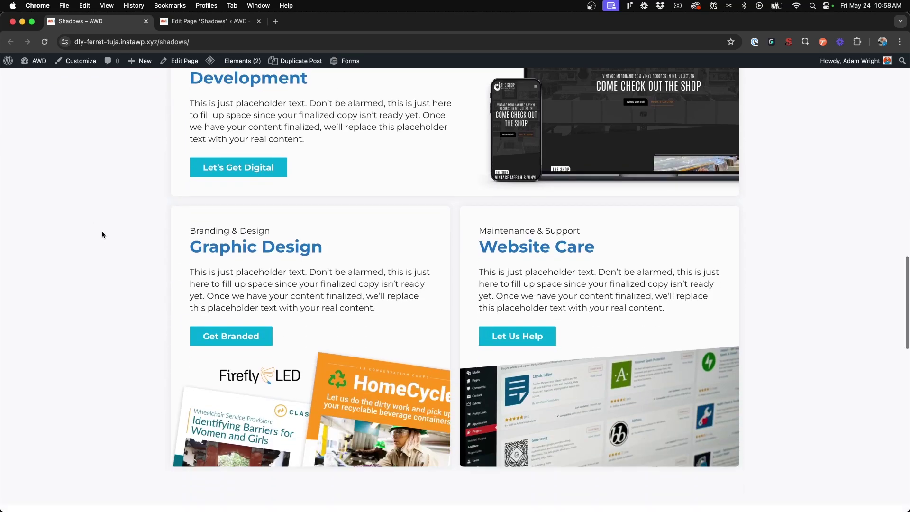
{"action": "key", "text": "ctrl+Tab"}
Apply .box-shadow to the About AWD card and set its linked border width to 0.
{"action": "scroll", "coordinate": [279, 211], "scroll_direction": "down", "scroll_amount": 10}
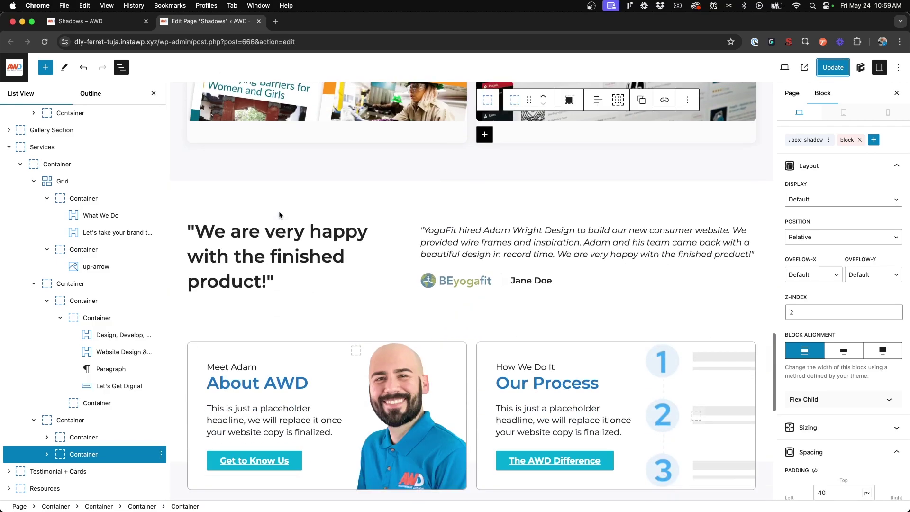
{"action": "scroll", "coordinate": [278, 211], "scroll_direction": "down", "scroll_amount": 4}
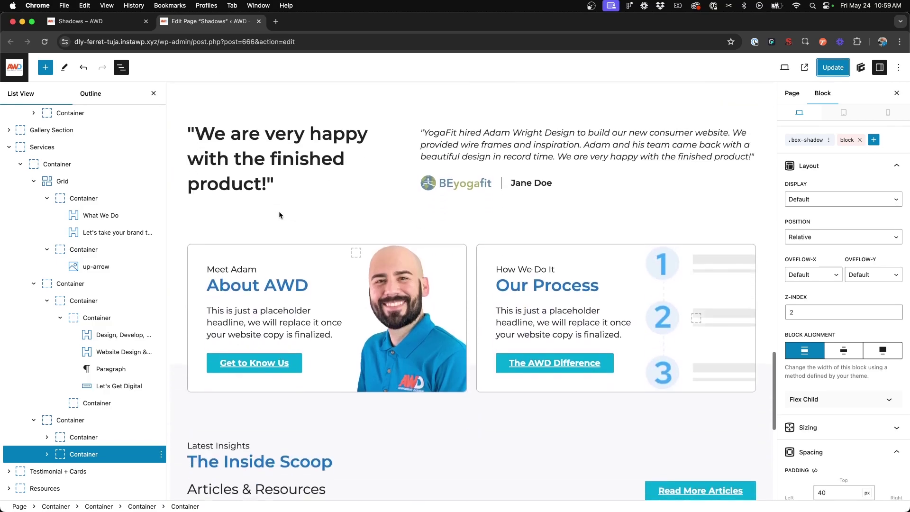
{"action": "left_click", "coordinate": [190, 256]}
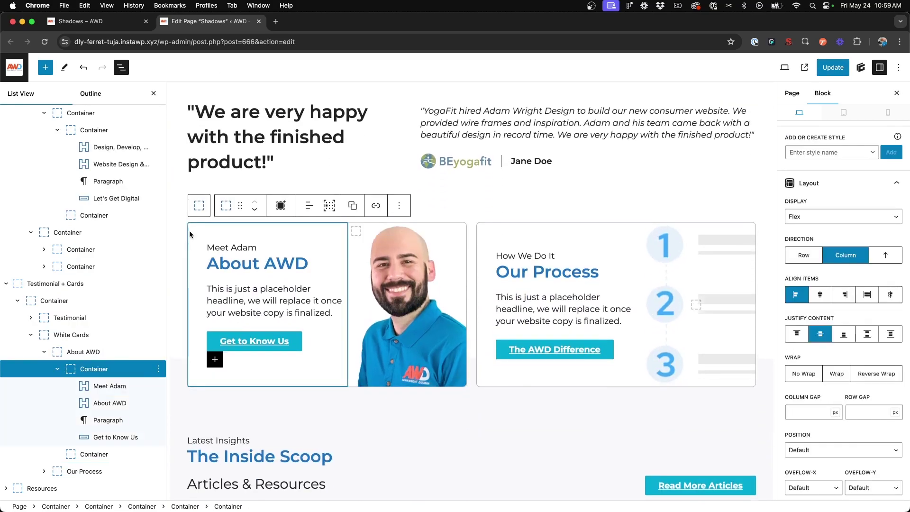
{"action": "left_click", "coordinate": [125, 352]}
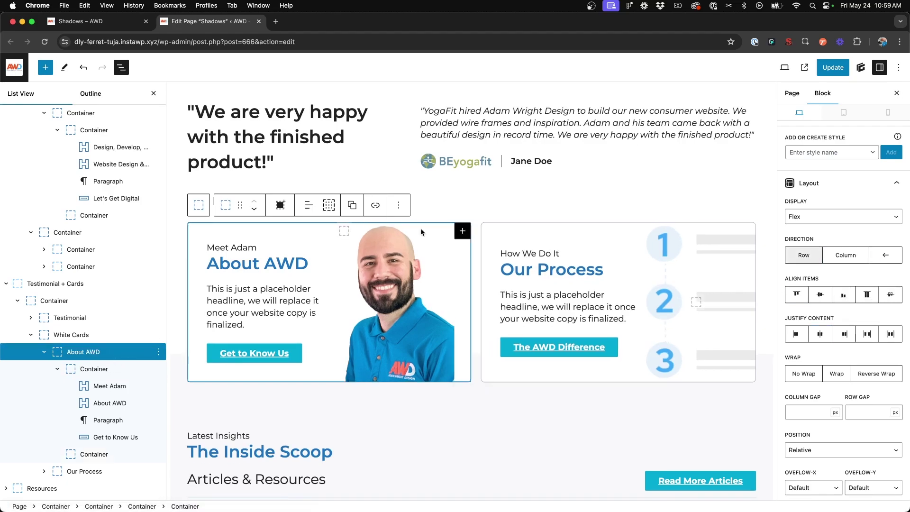
{"action": "scroll", "coordinate": [441, 251], "scroll_direction": "up", "scroll_amount": 1}
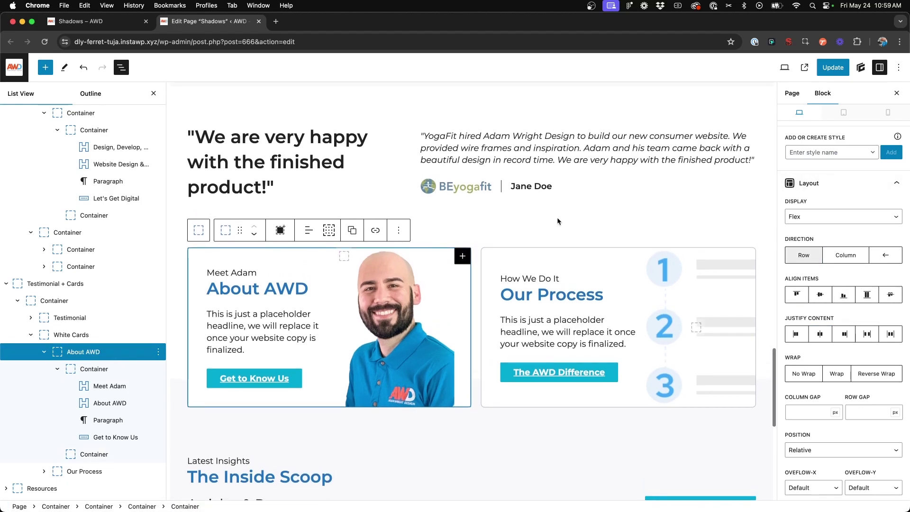
{"action": "left_click", "coordinate": [842, 150]}
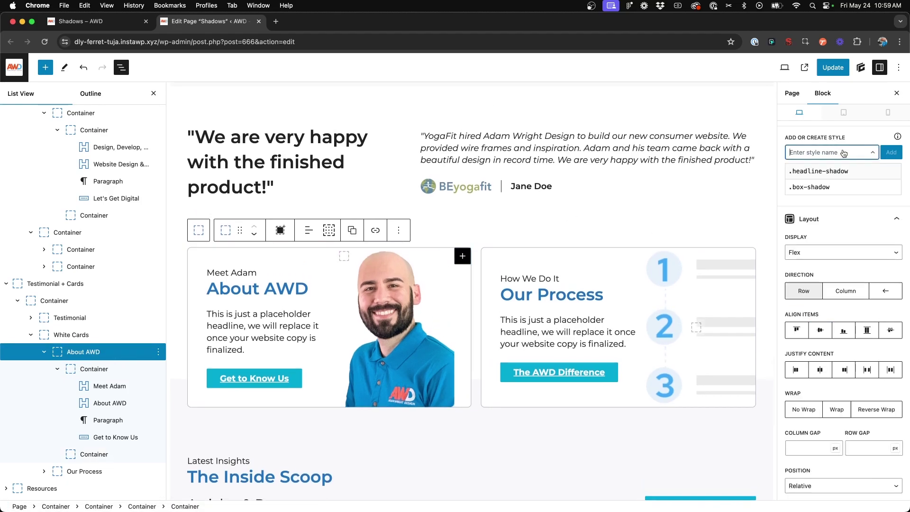
{"action": "left_click", "coordinate": [828, 188]}
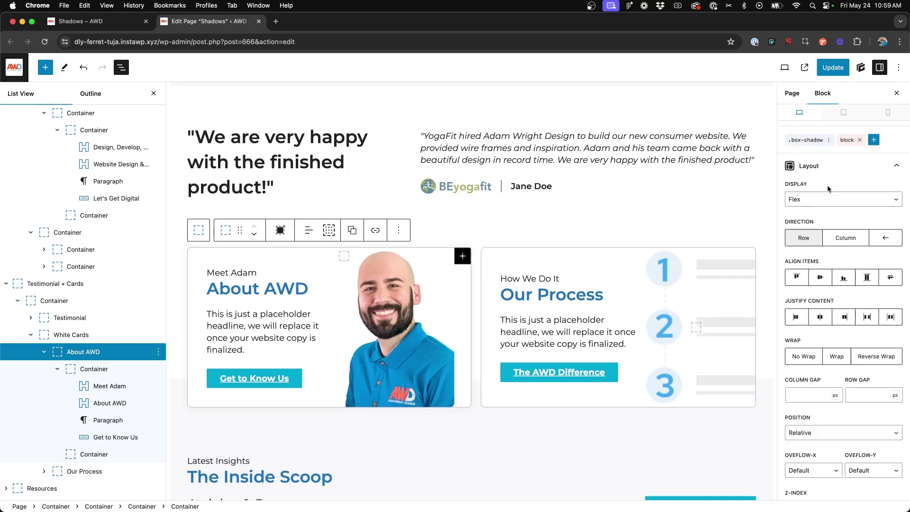
{"action": "scroll", "coordinate": [842, 280], "scroll_direction": "down", "scroll_amount": 10}
{"action": "scroll", "coordinate": [842, 284], "scroll_direction": "down", "scroll_amount": 5}
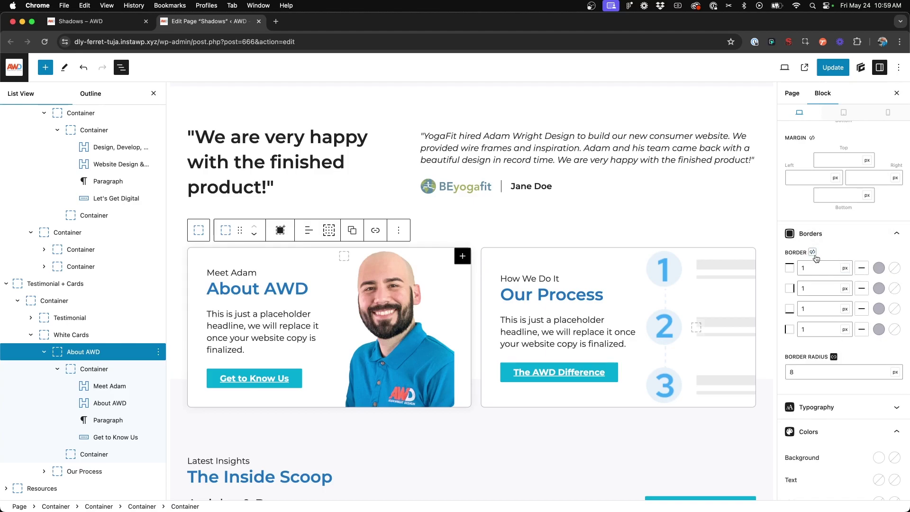
{"action": "left_click", "coordinate": [811, 253]}
{"action": "double_click", "coordinate": [820, 268]}
{"action": "type", "text": "0"}
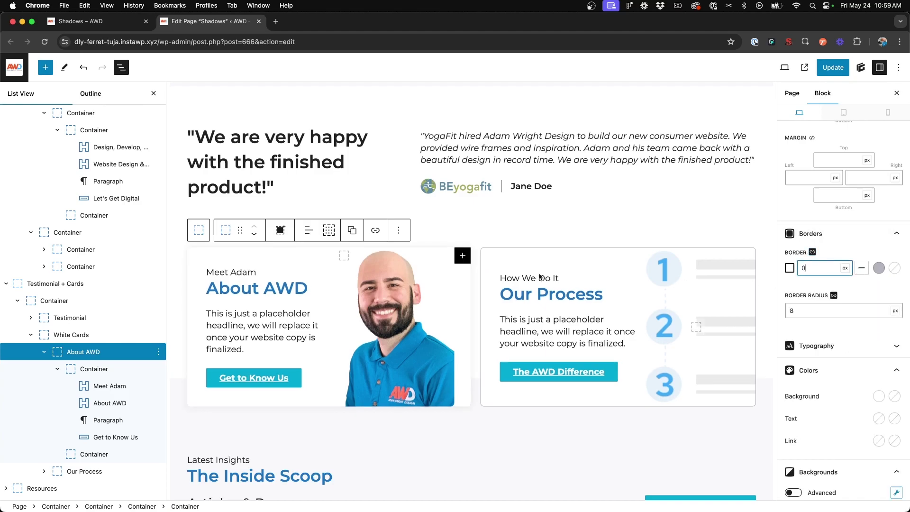
Set the Our Process card's linked border width to 0, apply .box-shadow, and update the page.
{"action": "left_click", "coordinate": [84, 471]}
{"action": "left_click", "coordinate": [812, 268]}
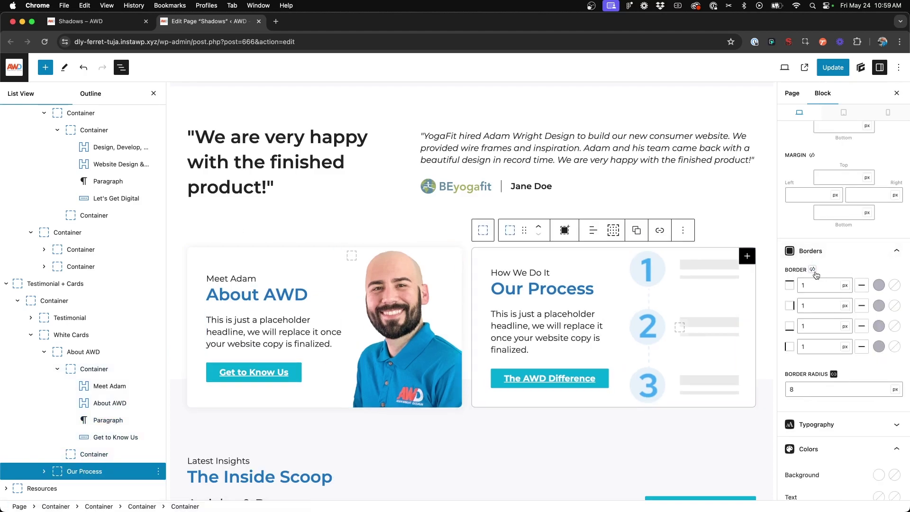
{"action": "double_click", "coordinate": [820, 285]}
{"action": "type", "text": "0"}
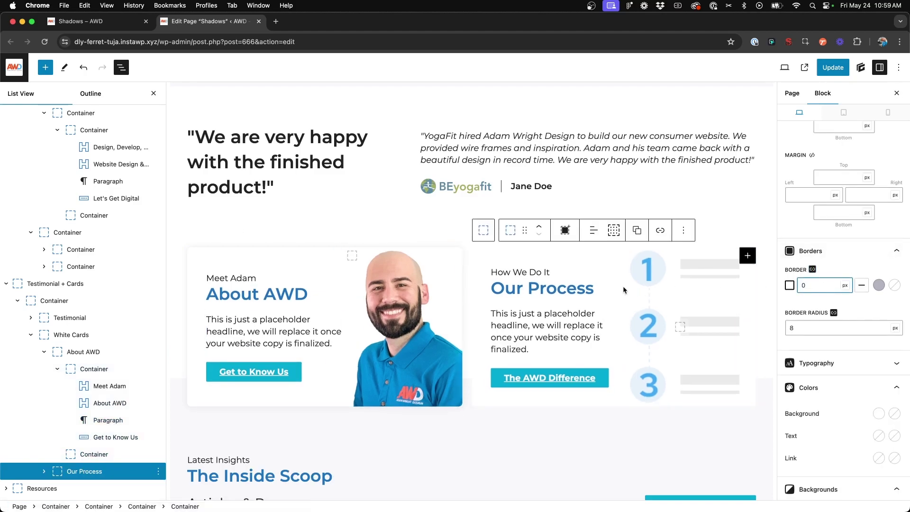
{"action": "left_click", "coordinate": [809, 251]}
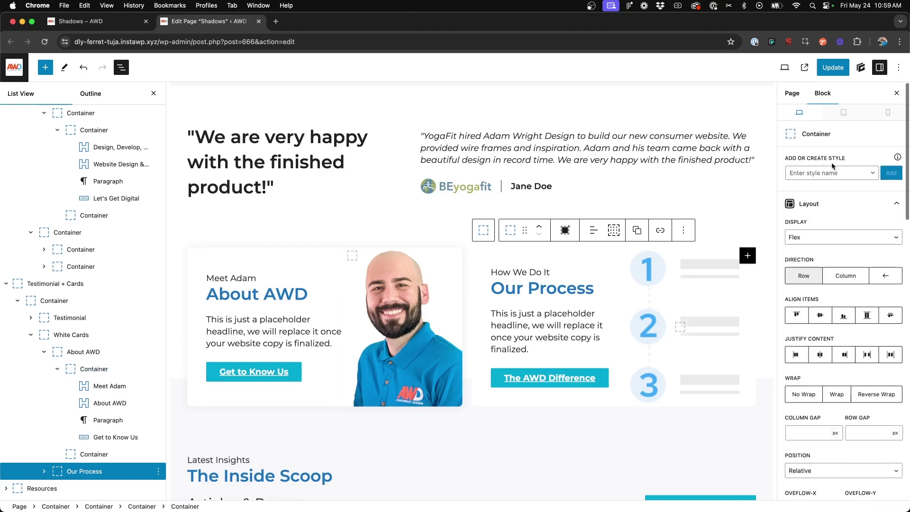
{"action": "left_click", "coordinate": [828, 173]}
{"action": "left_click", "coordinate": [819, 206]}
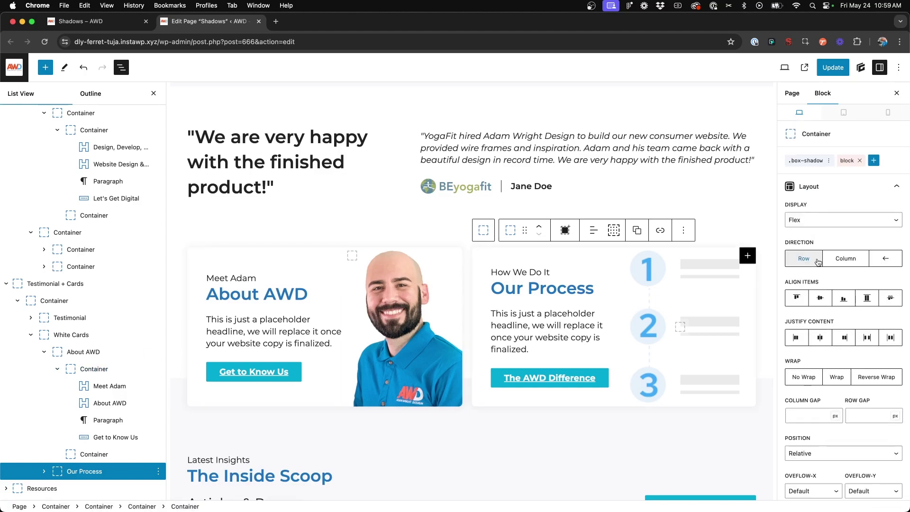
{"action": "scroll", "coordinate": [444, 292], "scroll_direction": "down", "scroll_amount": 3}
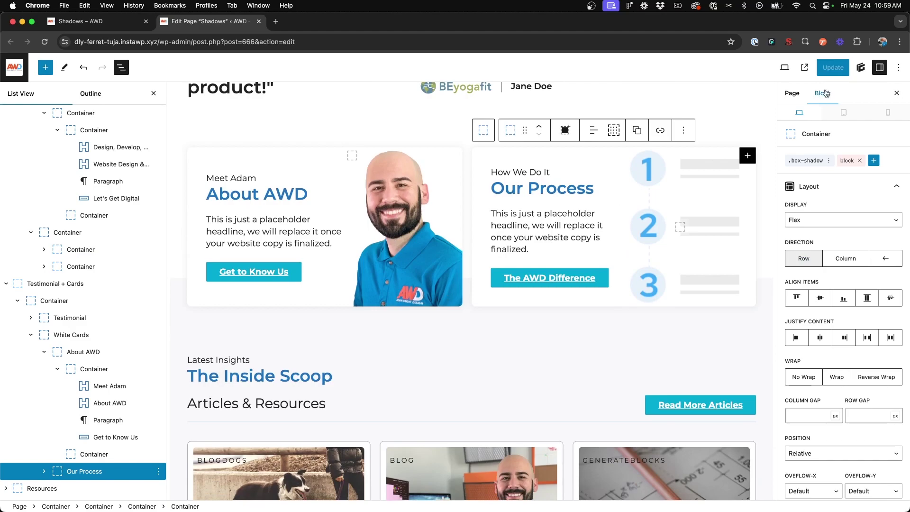
{"action": "left_click", "coordinate": [833, 67]}
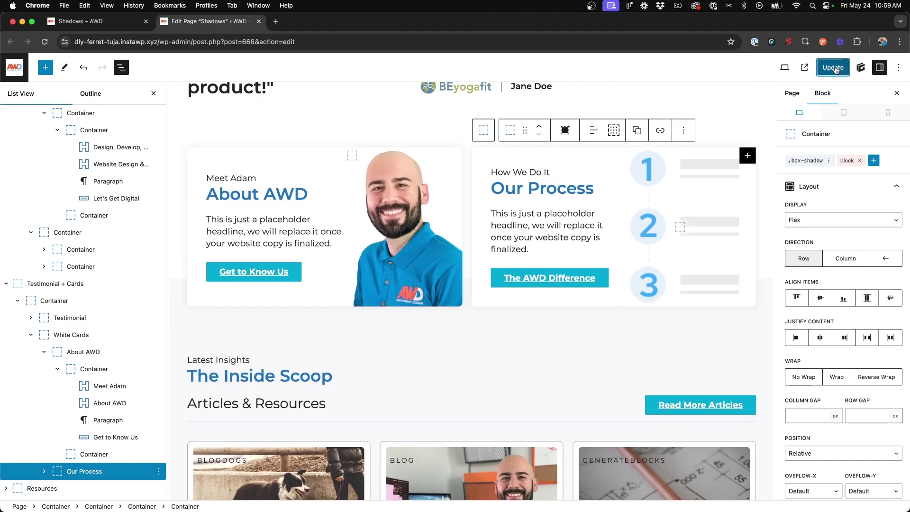
Scroll the live Shadows page to the borderless, softly shadowed About AWD and Our Process cards.
{"action": "left_click", "coordinate": [93, 22]}
{"action": "scroll", "coordinate": [323, 240], "scroll_direction": "down", "scroll_amount": 5}
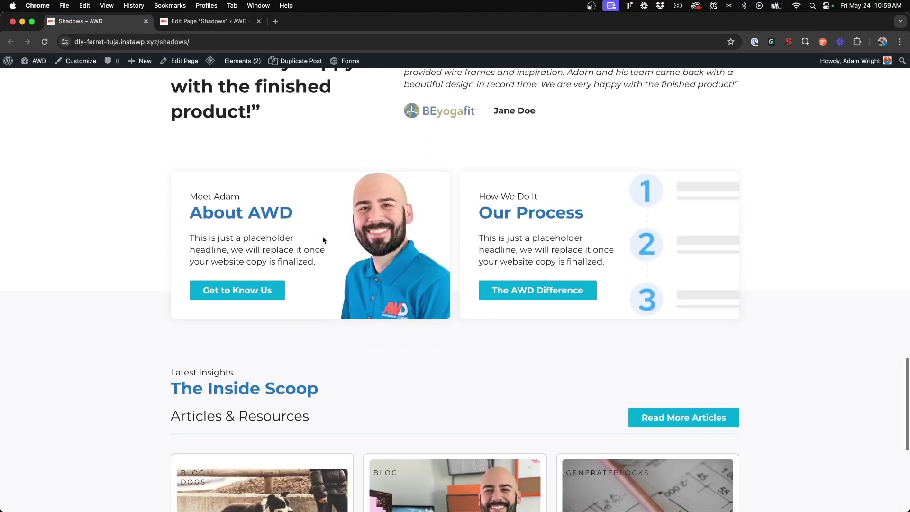
{"action": "scroll", "coordinate": [323, 240], "scroll_direction": "down", "scroll_amount": 2}
{"action": "scroll", "coordinate": [118, 220], "scroll_direction": "up", "scroll_amount": 3}
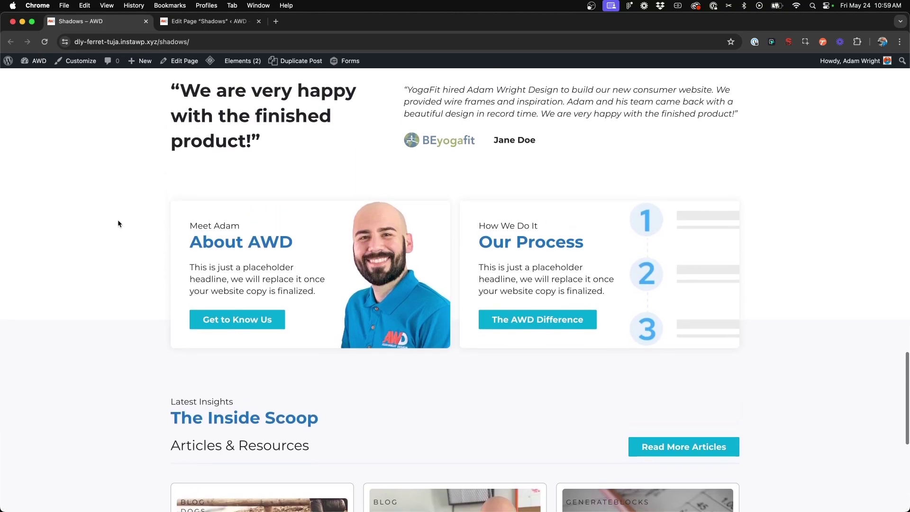
{"action": "scroll", "coordinate": [118, 222], "scroll_direction": "down", "scroll_amount": 3}
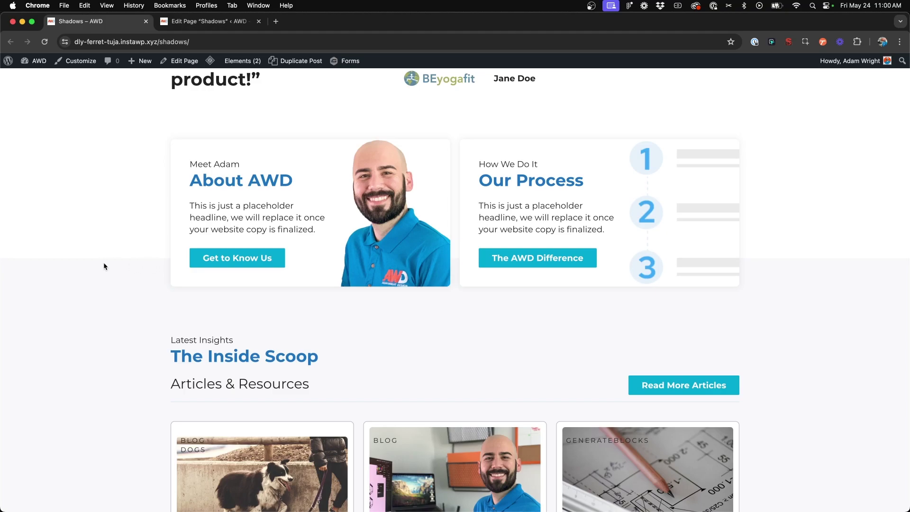
{"action": "scroll", "coordinate": [119, 268], "scroll_direction": "down", "scroll_amount": 1}
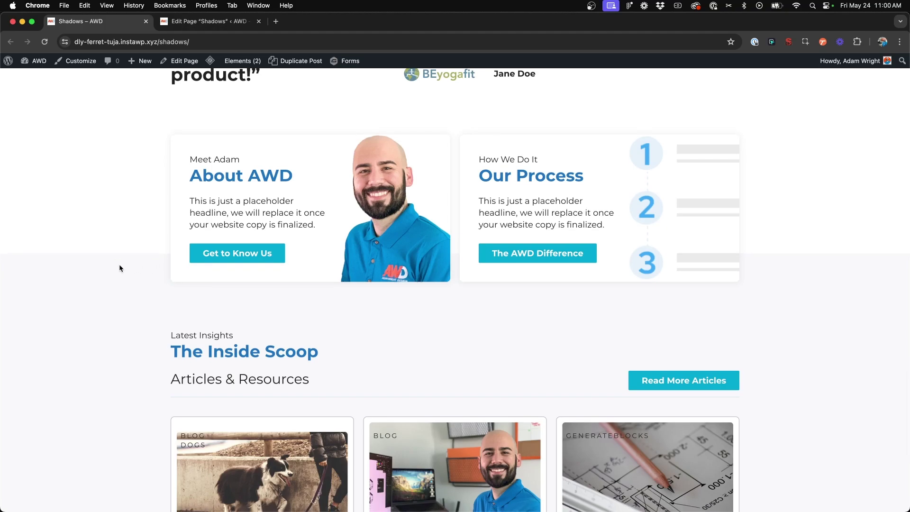